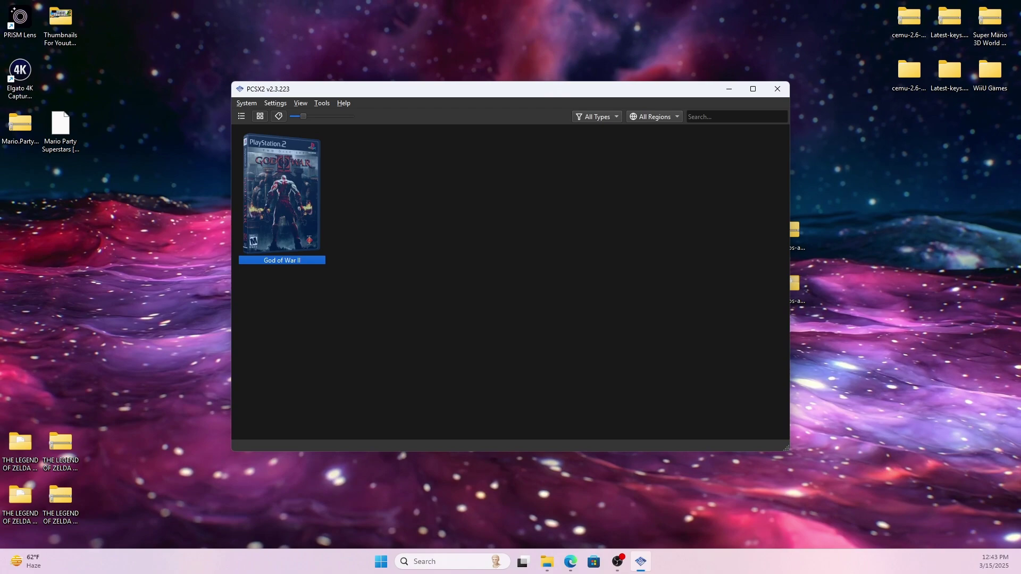
Step: Switch from PCSX2 to the browser showing the pcsx2.net home page
{"action": "key", "text": "alt+Tab"}
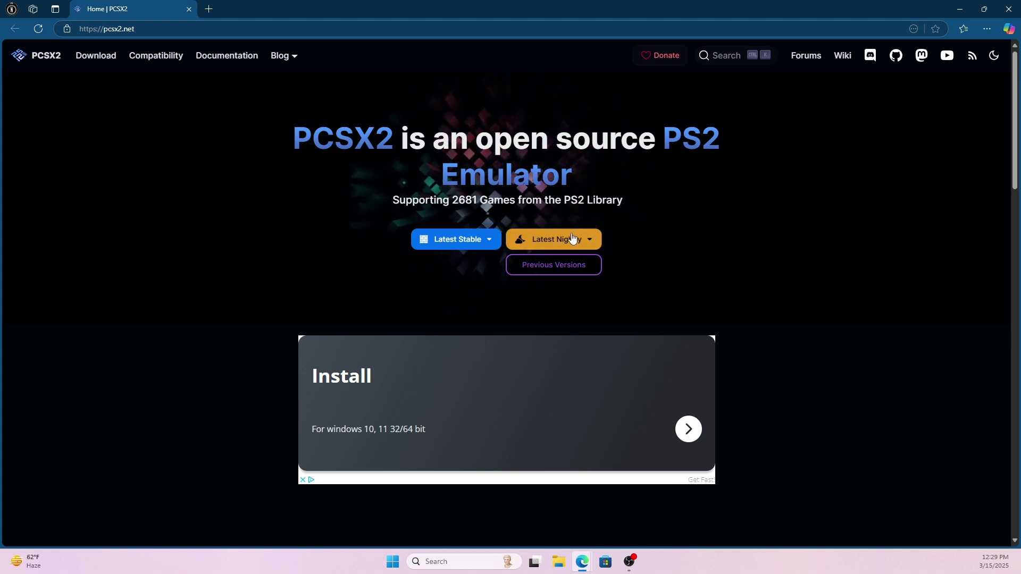
Step: Download the latest nightly Windows build of PCSX2 from pcsx2.net
{"action": "left_click", "coordinate": [573, 239]}
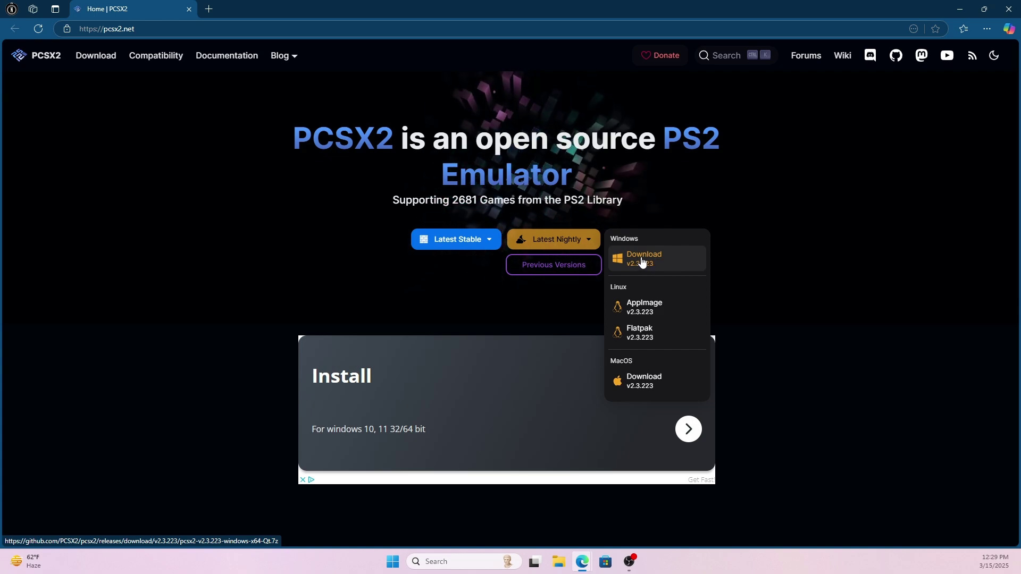
{"action": "left_click", "coordinate": [642, 260]}
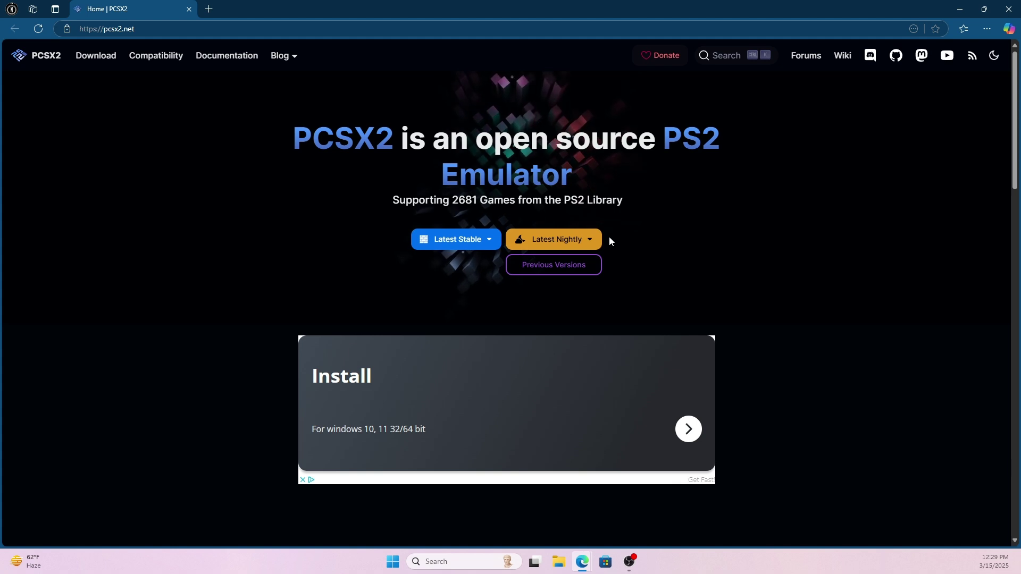
{"action": "left_click", "coordinate": [573, 239]}
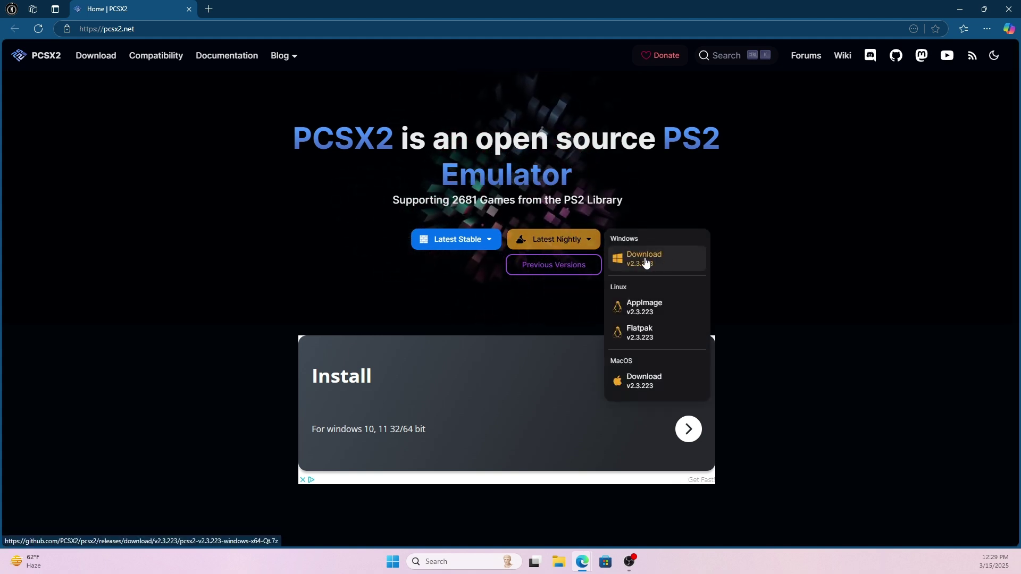
{"action": "left_click", "coordinate": [642, 260]}
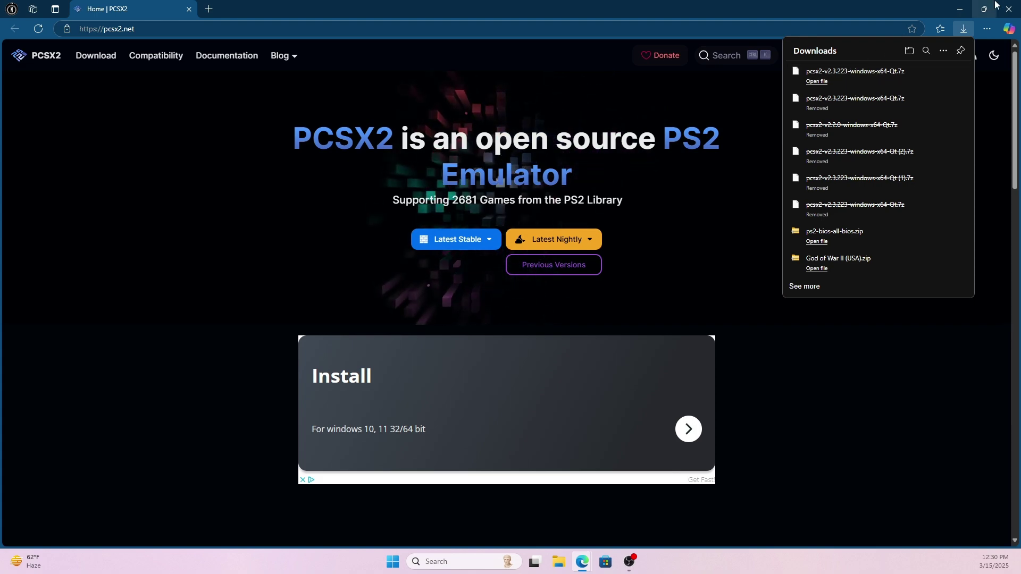
Step: Drag pcsx2-v2.3.223-windows-x64-Qt.7z from Downloads onto the desktop beside the ps2-bios folders, and close Edge
{"action": "left_click", "coordinate": [984, 9]}
{"action": "left_click", "coordinate": [578, 47]}
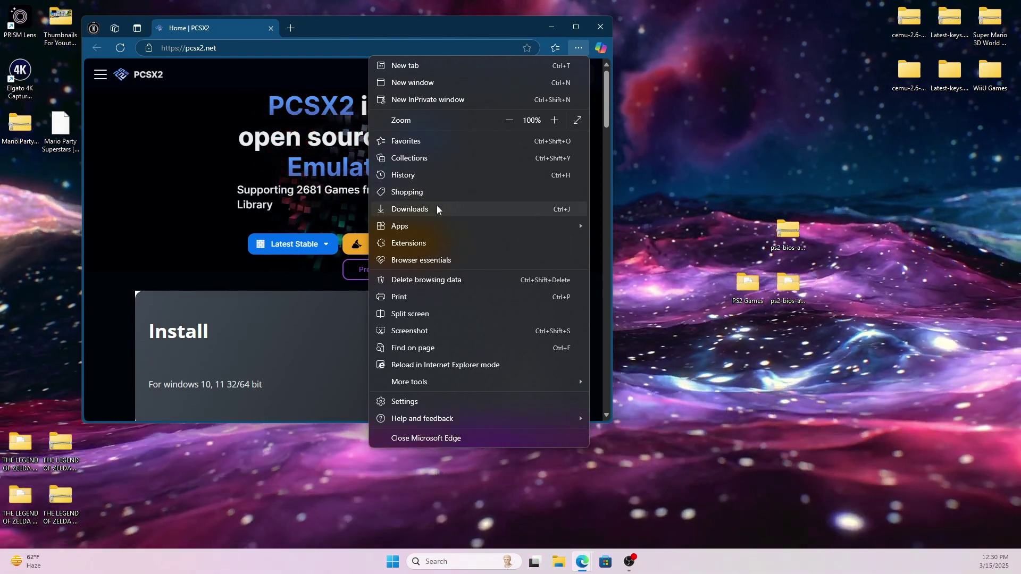
{"action": "left_click", "coordinate": [434, 210]}
{"action": "left_click_drag", "start_coordinate": [433, 95], "coordinate": [714, 218]}
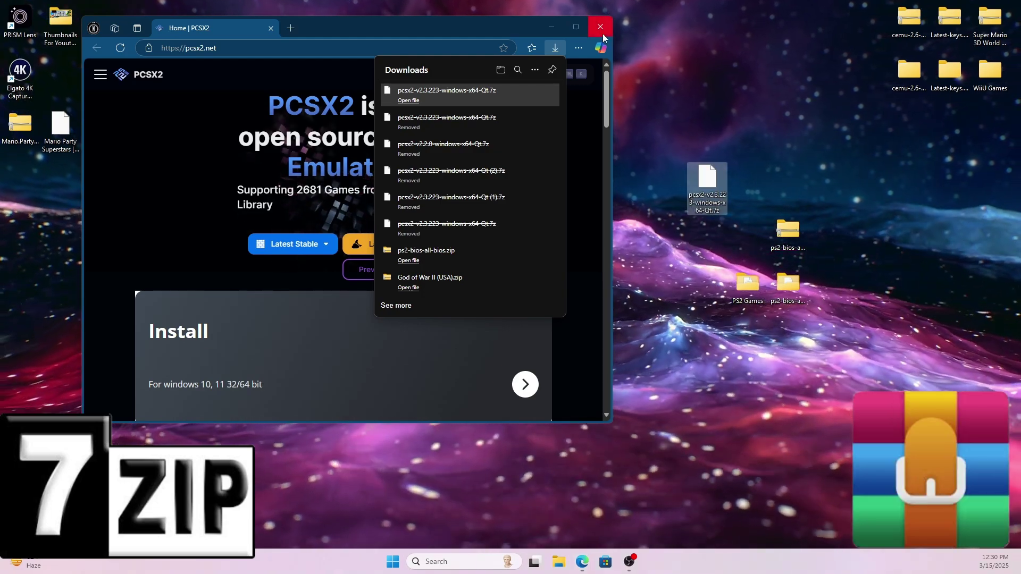
{"action": "left_click", "coordinate": [601, 29]}
{"action": "left_click_drag", "start_coordinate": [703, 187], "coordinate": [731, 241]}
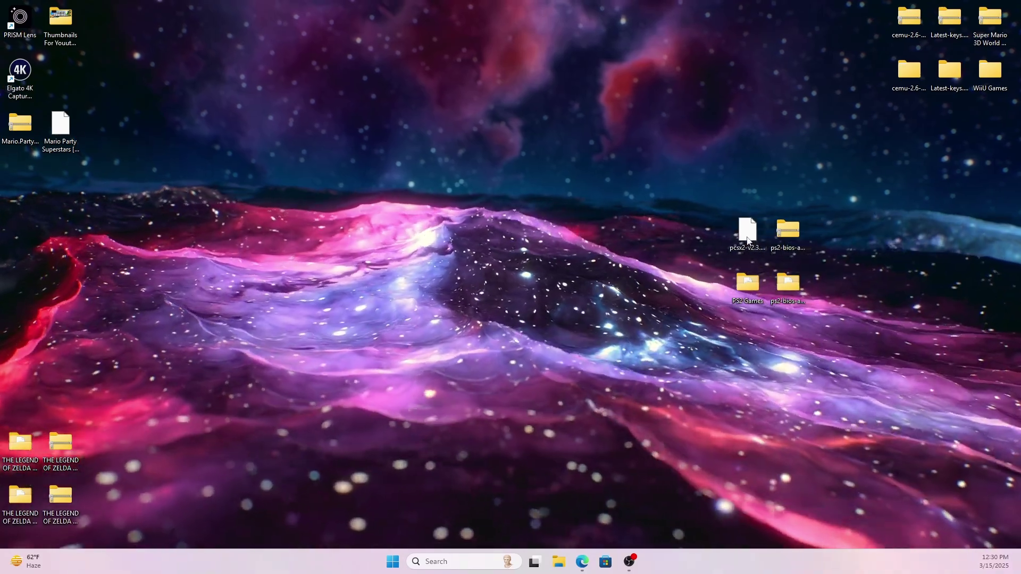
Step: Extract the pcsx2 .7z archive with WinRAR into its suggested pcsx2 folder
{"action": "right_click", "coordinate": [748, 241]}
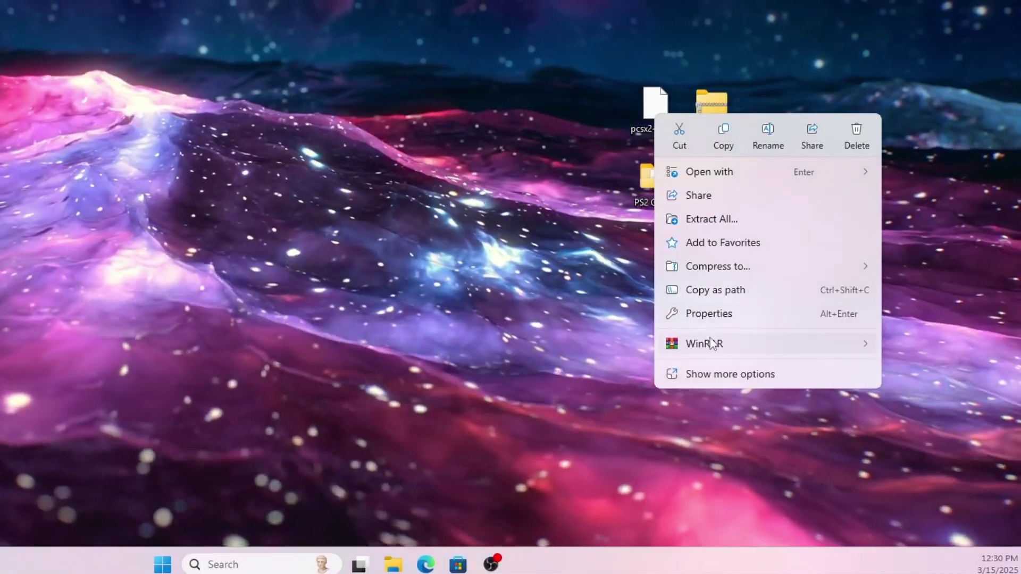
{"action": "mouse_move", "coordinate": [711, 344]}
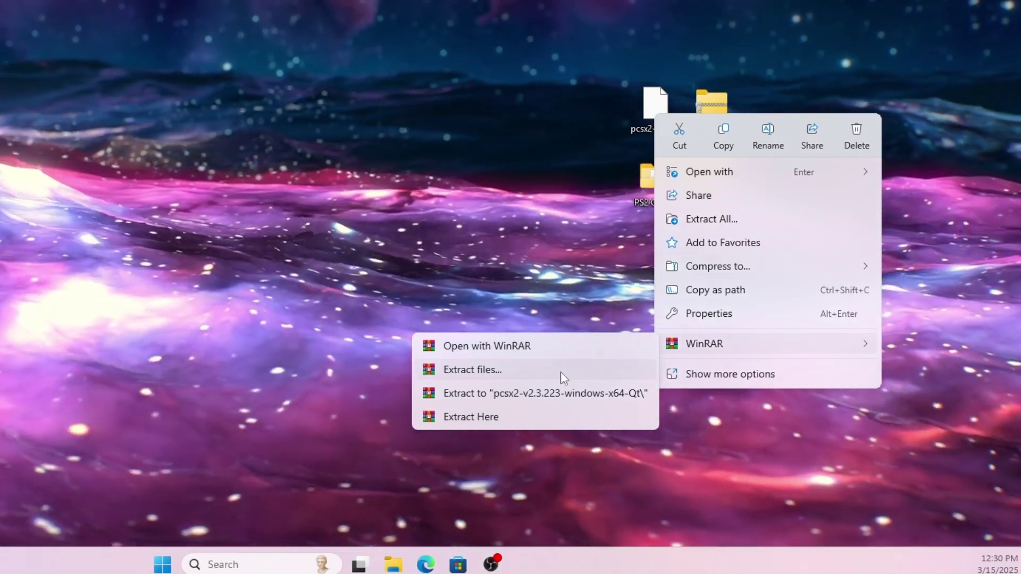
{"action": "left_click", "coordinate": [561, 371]}
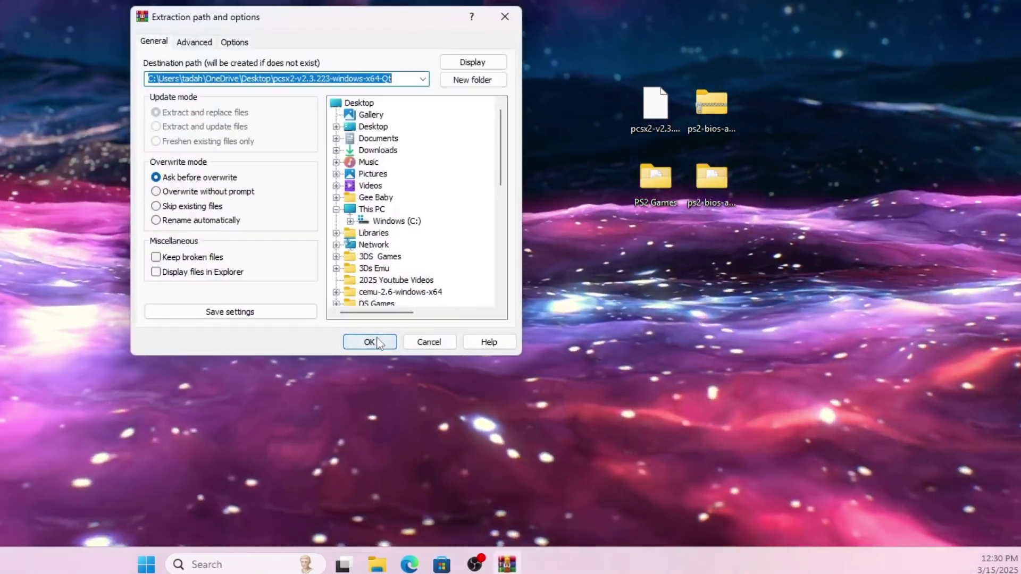
{"action": "left_click", "coordinate": [371, 342]}
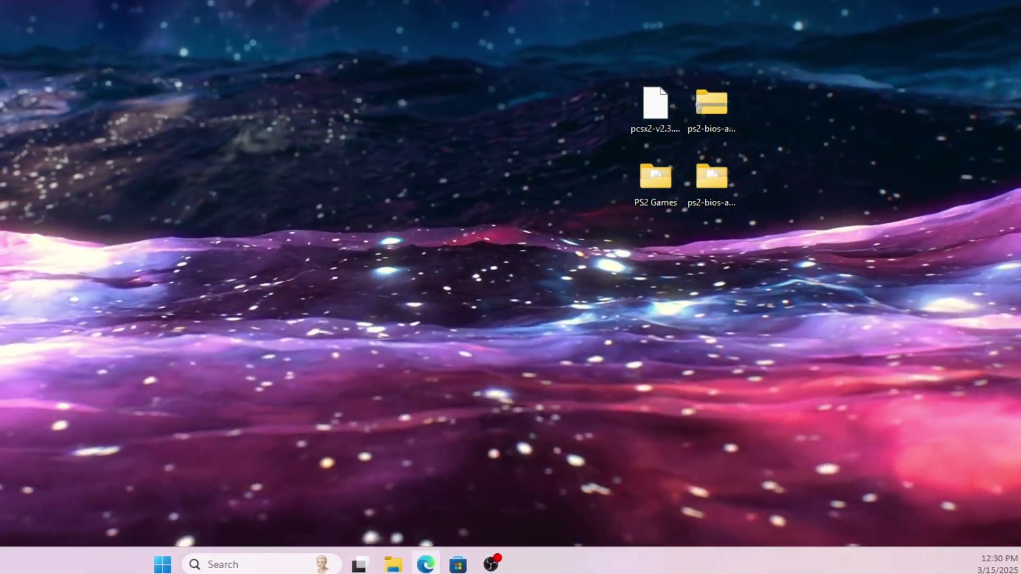
Step: Delete the leftover .7z archive and place the pcsx2 folder beside the ps2-bios folders
{"action": "left_click_drag", "start_coordinate": [8, 170], "coordinate": [592, 104]}
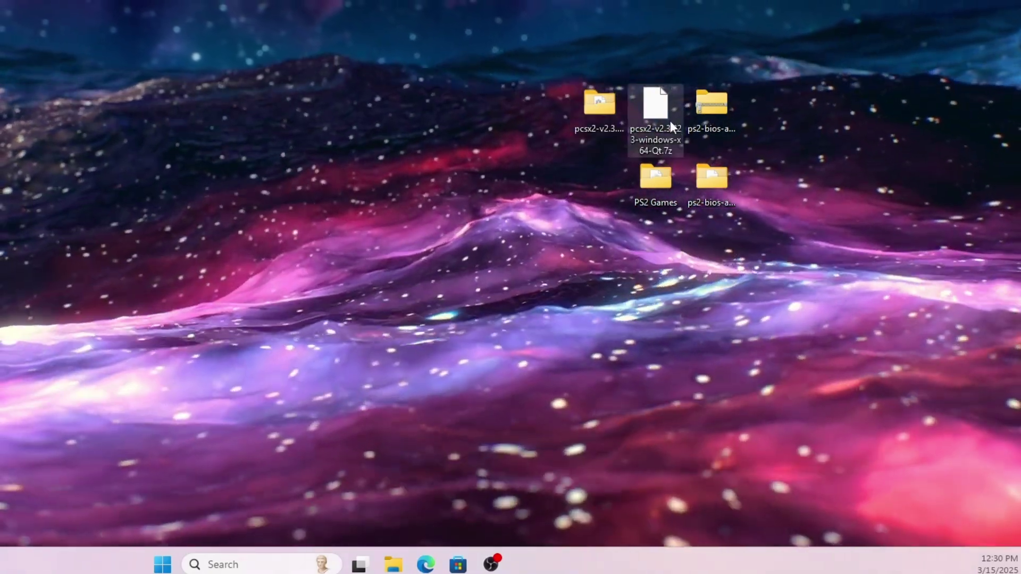
{"action": "mouse_move", "coordinate": [670, 120]}
{"action": "left_mouse_down"}
{"action": "mouse_move", "coordinate": [463, 49]}
{"action": "mouse_move", "coordinate": [657, 115]}
{"action": "left_mouse_up"}
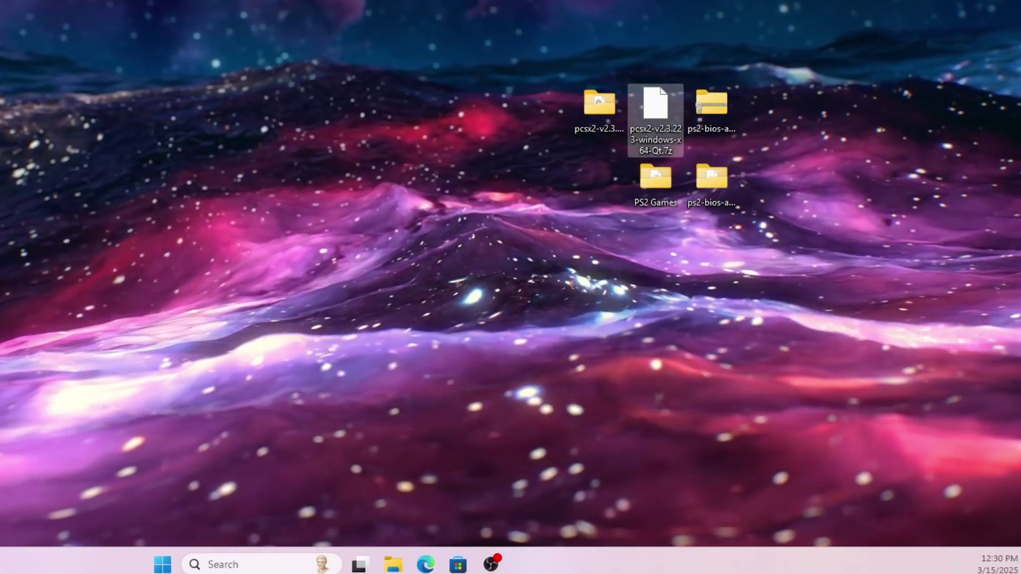
{"action": "key", "text": "Delete"}
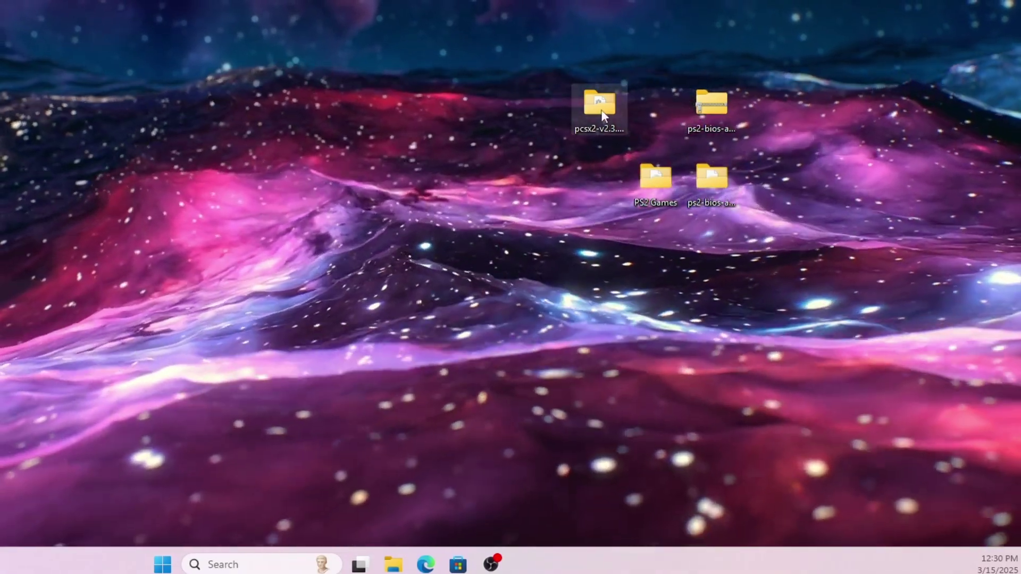
{"action": "left_click_drag", "start_coordinate": [598, 106], "coordinate": [643, 109]}
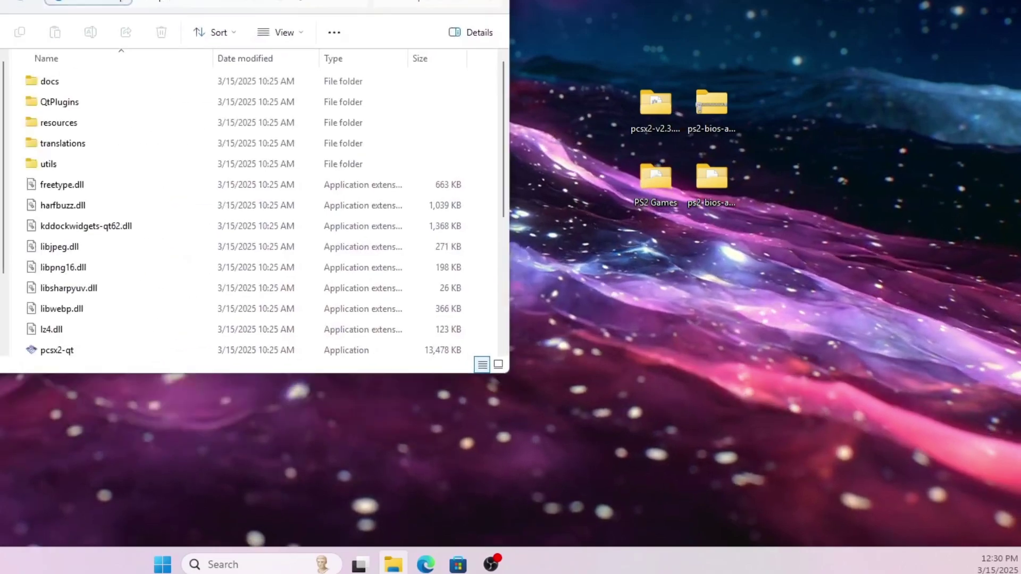
Step: Launch pcsx2-qt from the extracted folder, allowing it to run past the SmartScreen warning
{"action": "scroll", "coordinate": [219, 282], "scroll_direction": "down", "scroll_amount": 1}
{"action": "scroll", "coordinate": [207, 218], "scroll_direction": "down", "scroll_amount": 3}
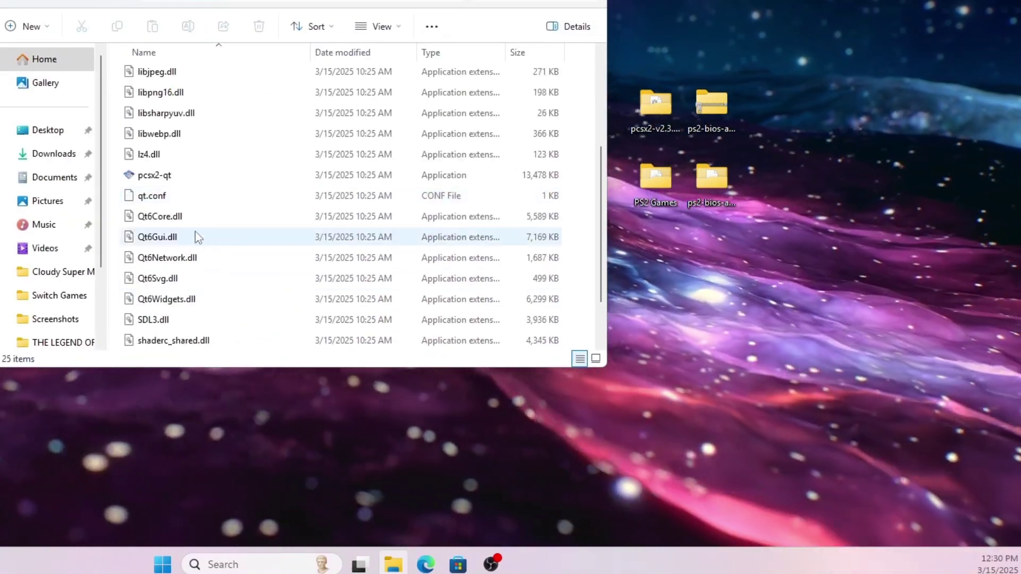
{"action": "scroll", "coordinate": [372, 186], "scroll_direction": "up", "scroll_amount": 1}
{"action": "scroll", "coordinate": [409, 186], "scroll_direction": "up", "scroll_amount": 2}
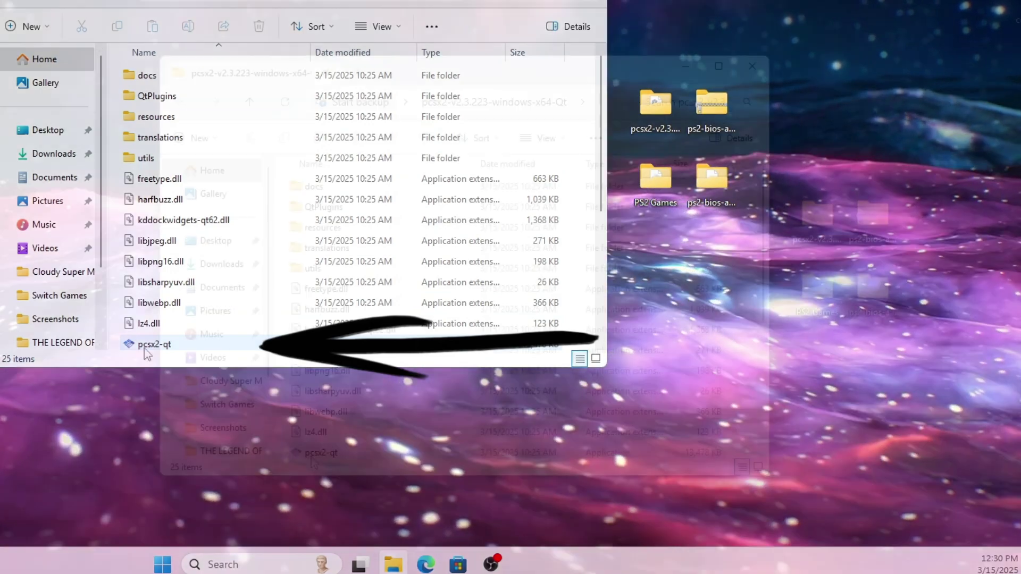
{"action": "scroll", "coordinate": [203, 343], "scroll_direction": "down", "scroll_amount": 1}
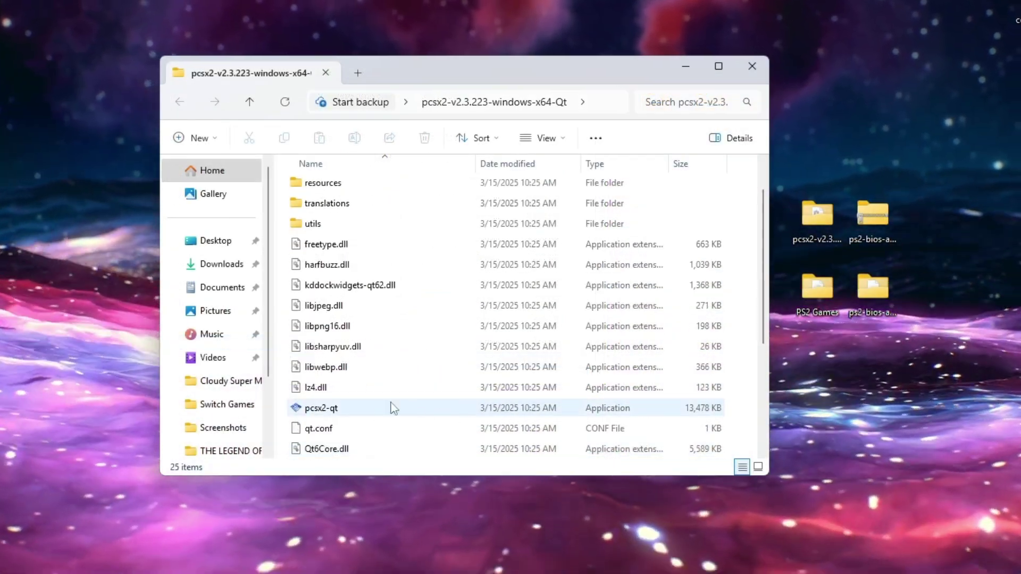
{"action": "left_click", "coordinate": [462, 410]}
{"action": "double_click", "coordinate": [461, 406]}
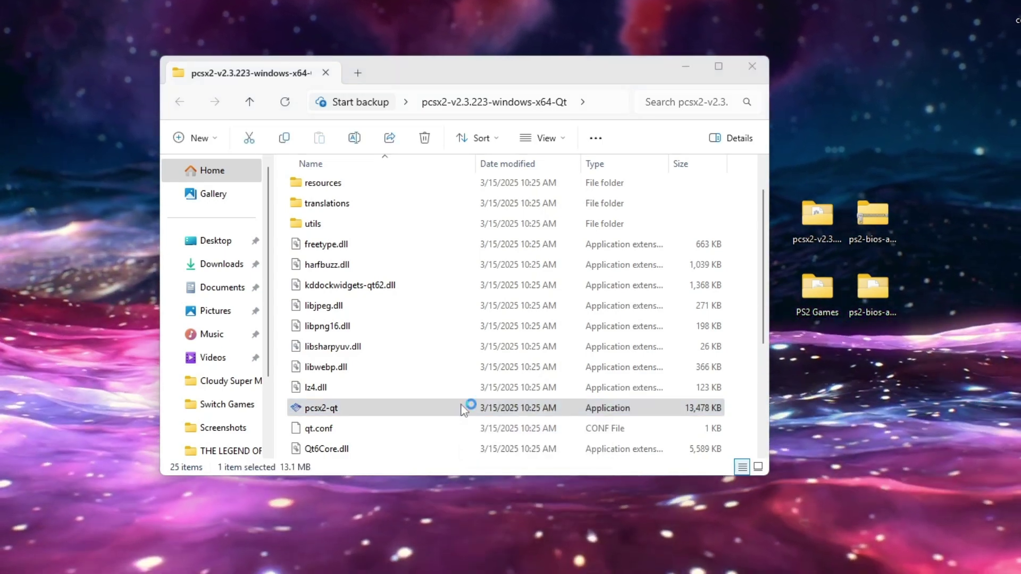
{"action": "left_click", "coordinate": [347, 176]}
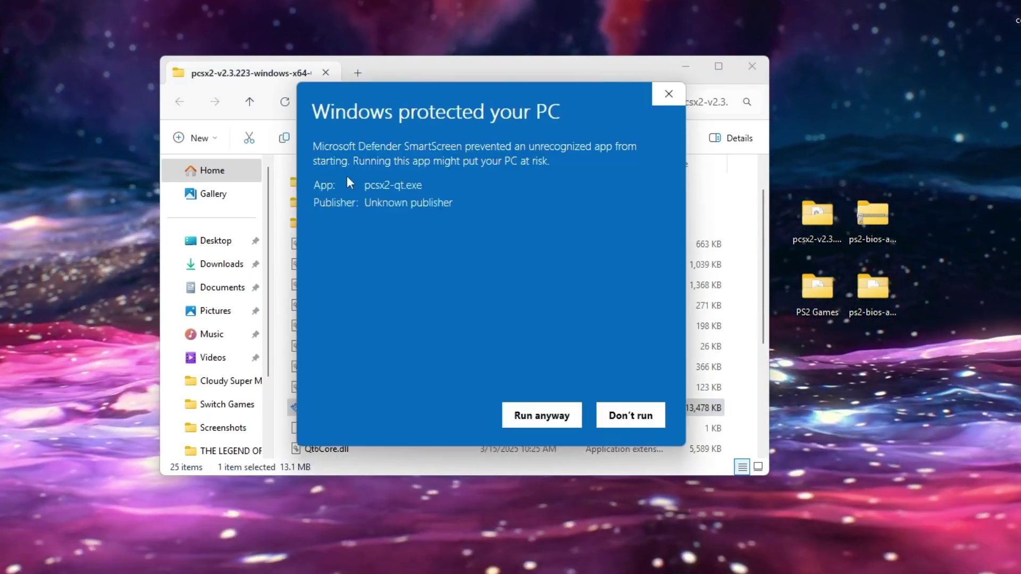
{"action": "left_click", "coordinate": [541, 416]}
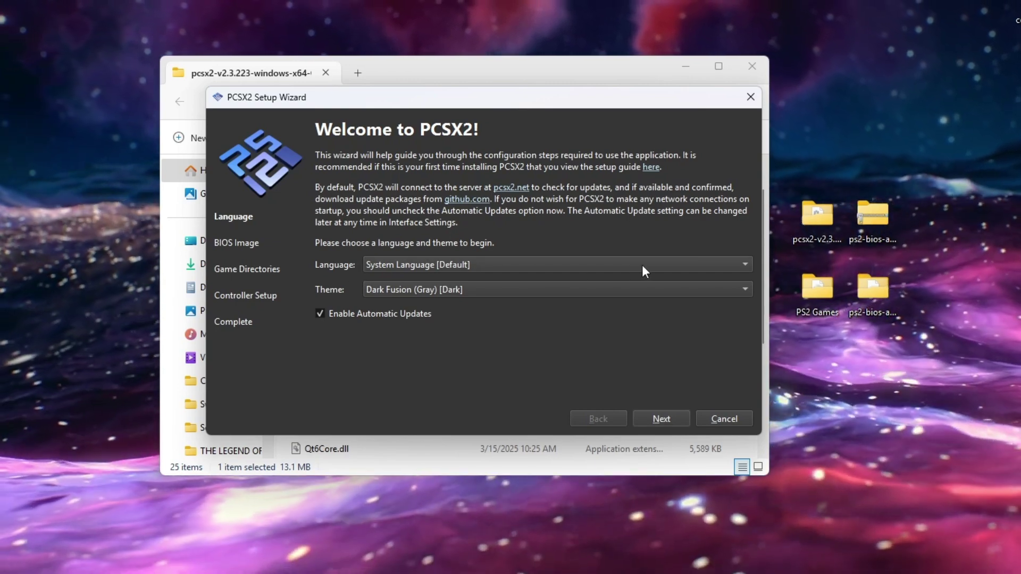
Step: Keep the default language, choose the Dark Fusion (Blue) [Dark] theme, and continue to BIOS
{"action": "left_click", "coordinate": [642, 264]}
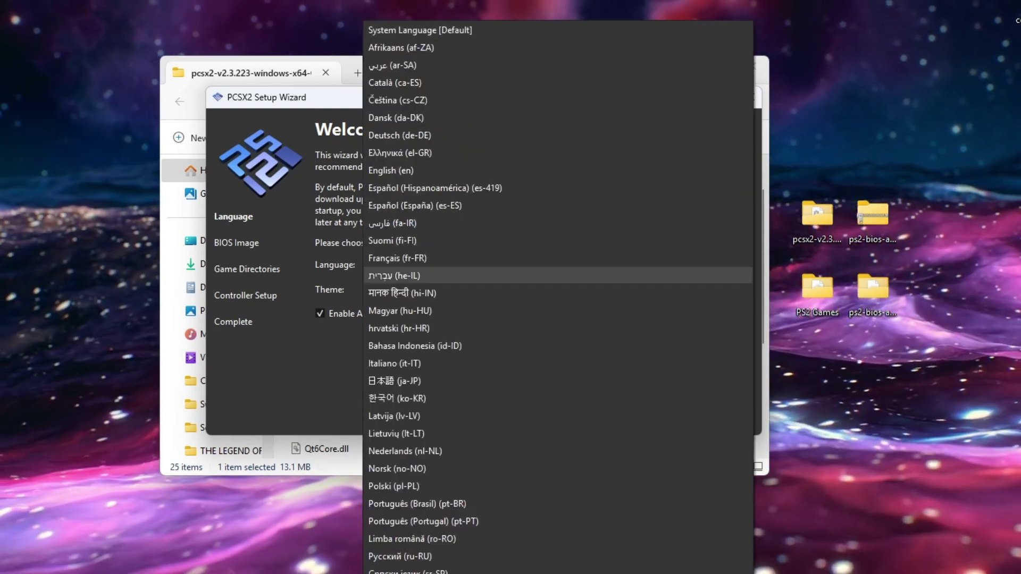
{"action": "key", "text": "Escape"}
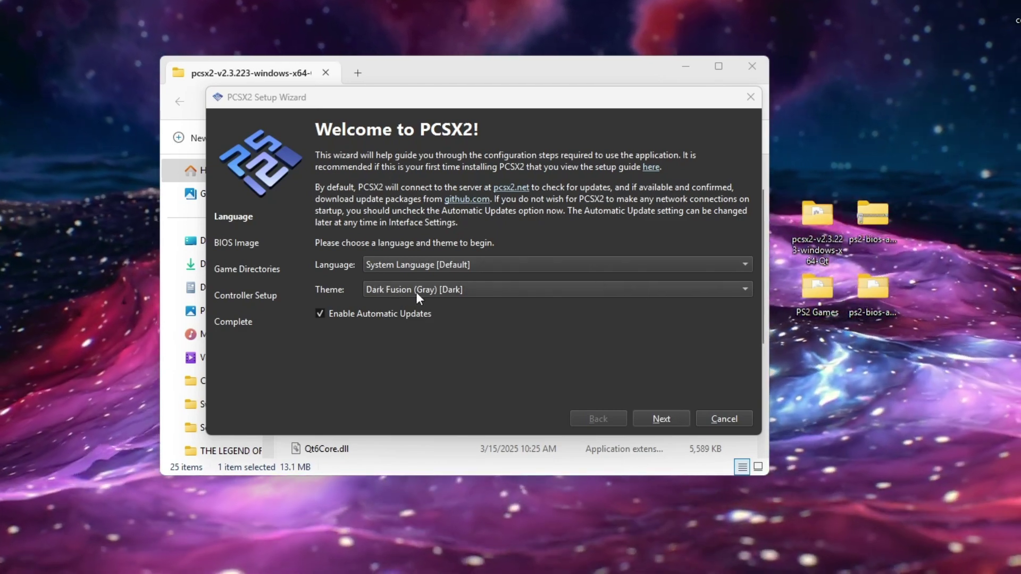
{"action": "left_click", "coordinate": [474, 290]}
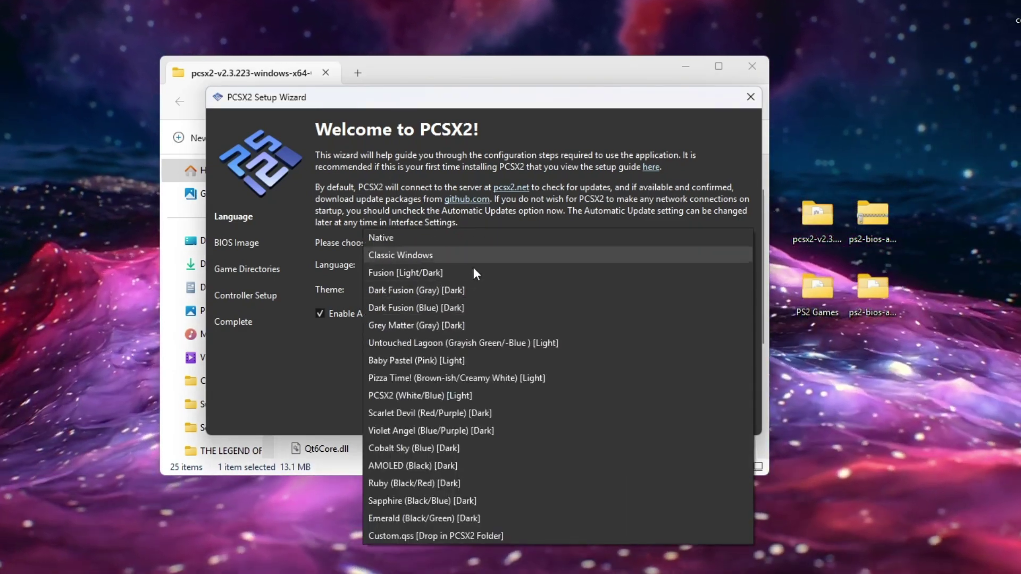
{"action": "left_click", "coordinate": [473, 261]}
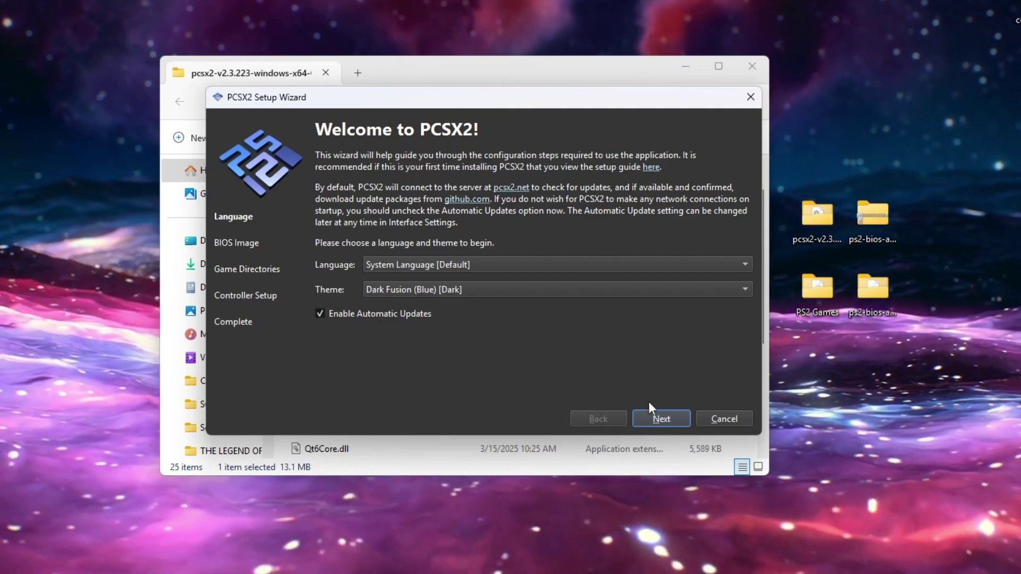
{"action": "left_click", "coordinate": [661, 418]}
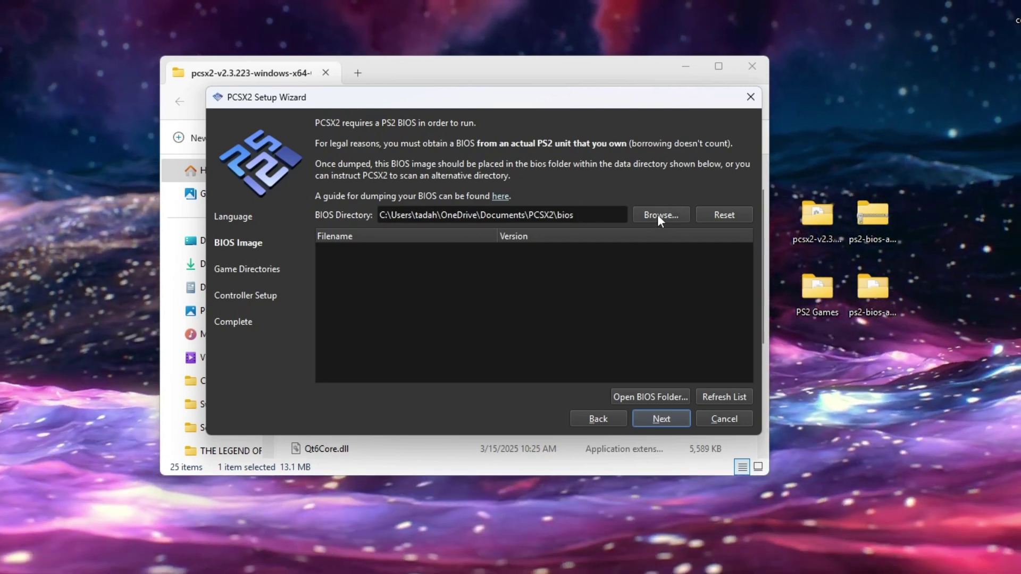
Step: Set the BIOS folder to Desktop\ps2-bios-all-bios and select the USA scph39001.bin image
{"action": "left_click", "coordinate": [657, 215]}
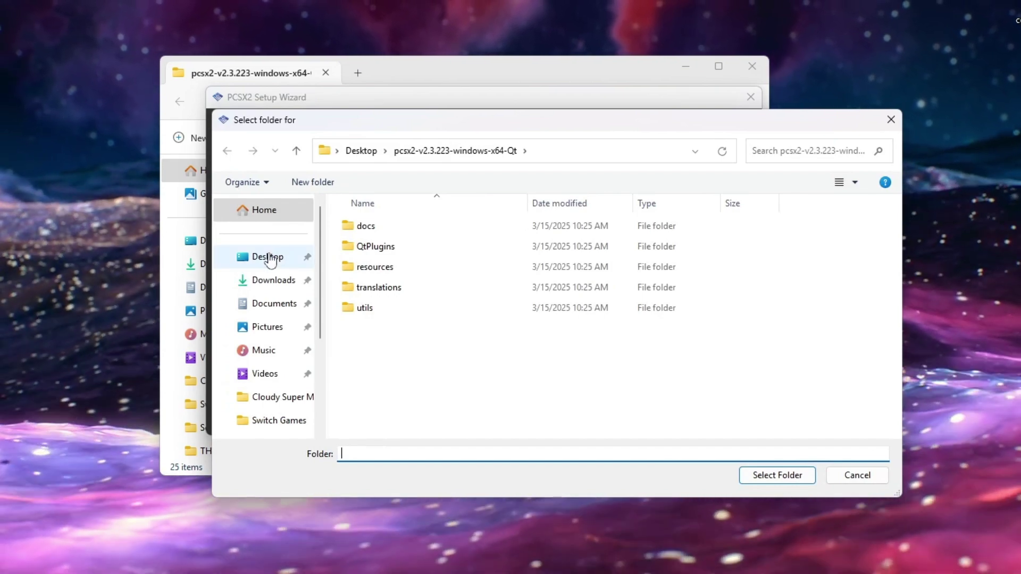
{"action": "left_click", "coordinate": [264, 257]}
{"action": "scroll", "coordinate": [500, 281], "scroll_direction": "down", "scroll_amount": 3}
{"action": "scroll", "coordinate": [500, 281], "scroll_direction": "down", "scroll_amount": 2}
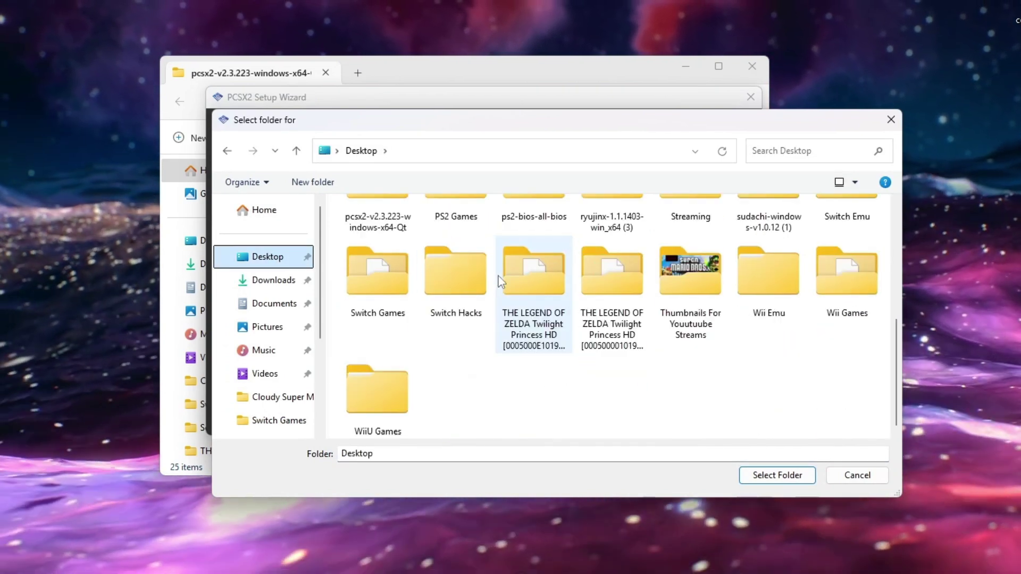
{"action": "scroll", "coordinate": [597, 384], "scroll_direction": "up", "scroll_amount": 1}
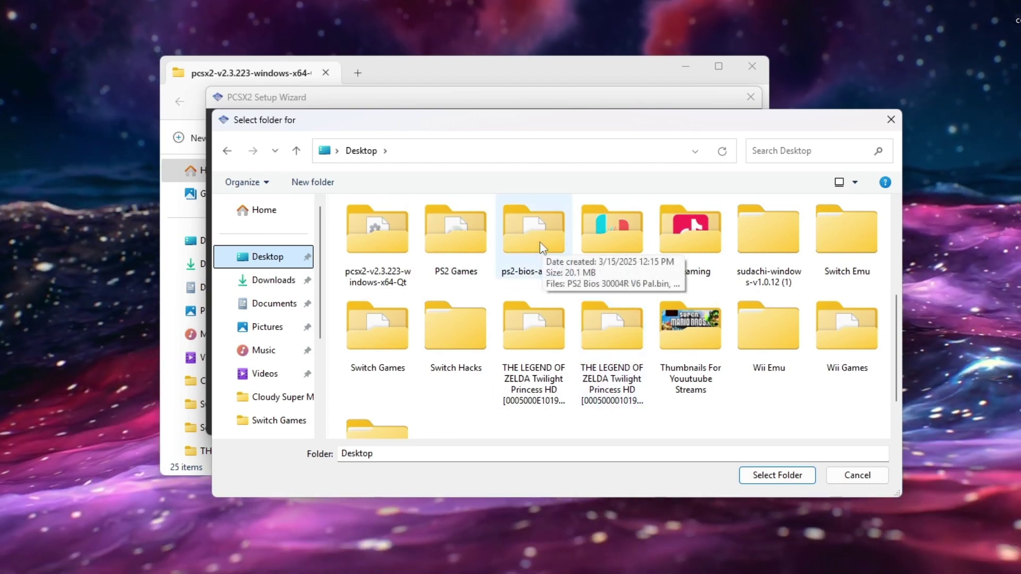
{"action": "left_click", "coordinate": [533, 238]}
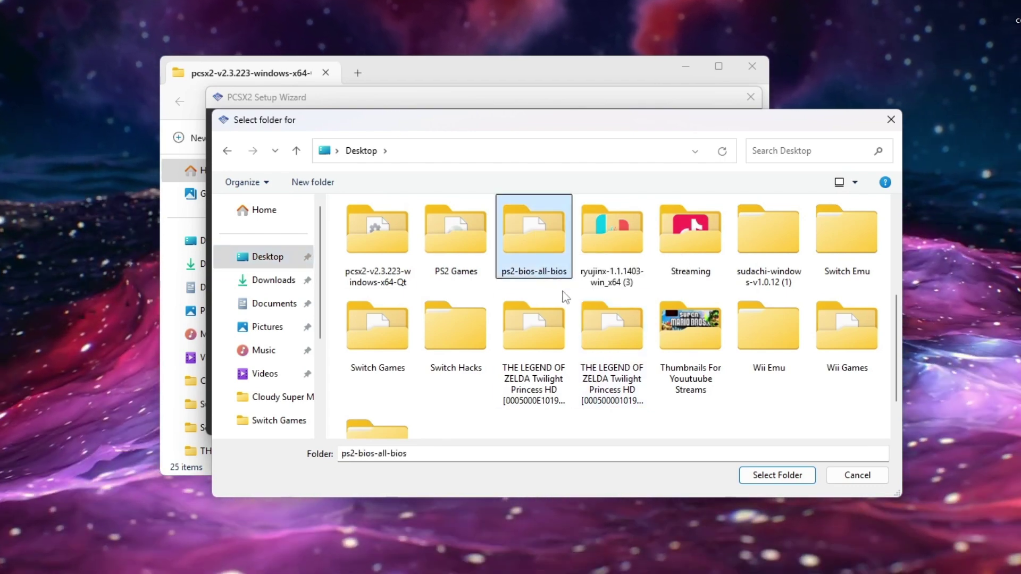
{"action": "left_click", "coordinate": [781, 476]}
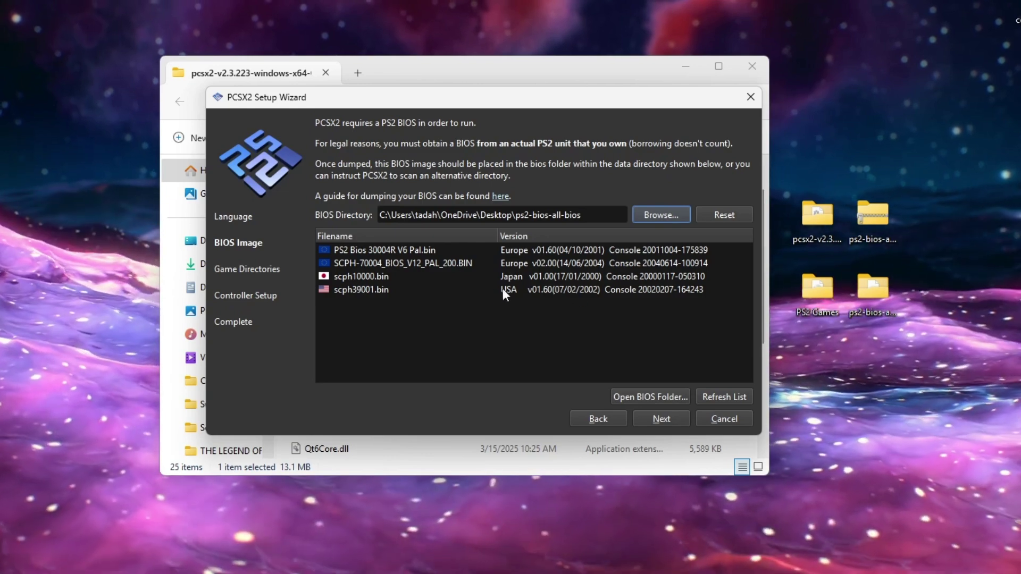
{"action": "left_click", "coordinate": [483, 289]}
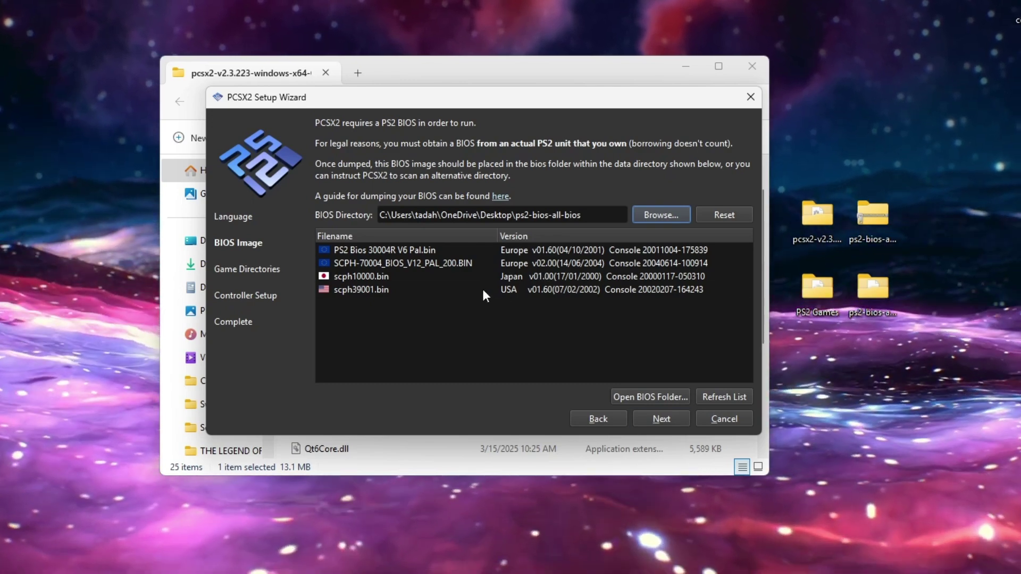
{"action": "left_click", "coordinate": [483, 289]}
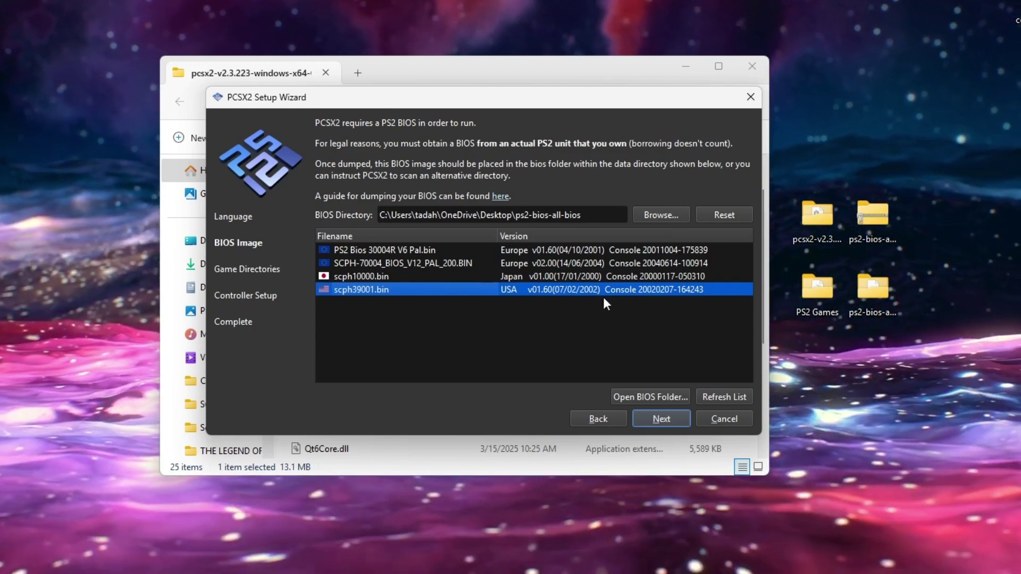
Step: Add Desktop\PS2 Games as a recursively scanned game directory, then continue to Controller Setup
{"action": "left_click", "coordinate": [669, 415]}
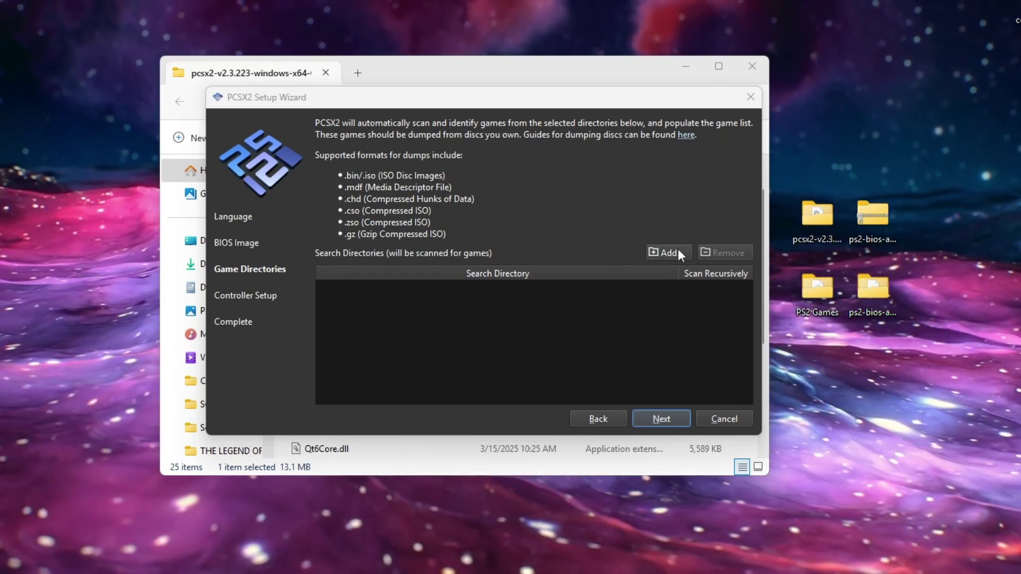
{"action": "left_click", "coordinate": [654, 250]}
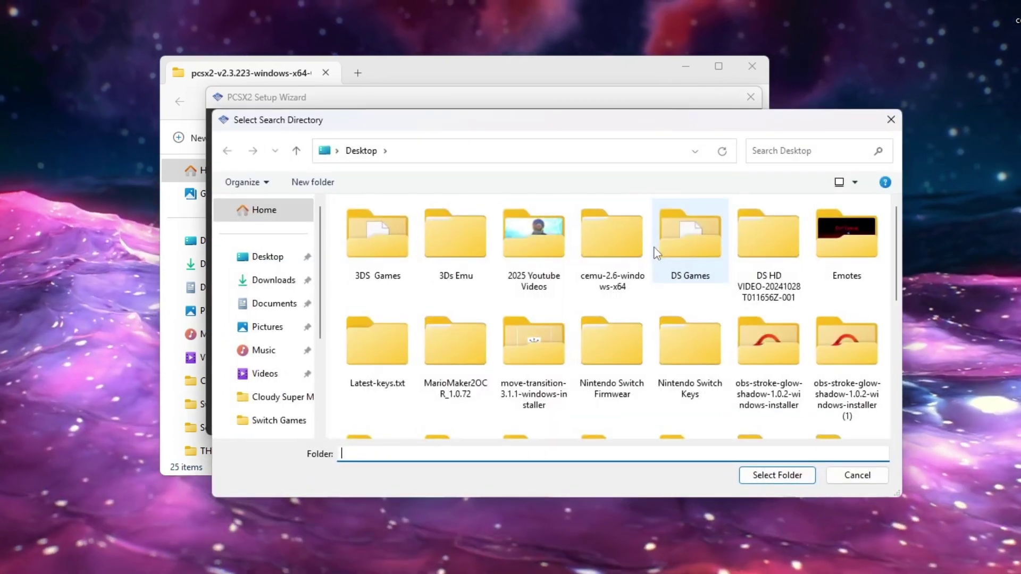
{"action": "left_click", "coordinate": [250, 258]}
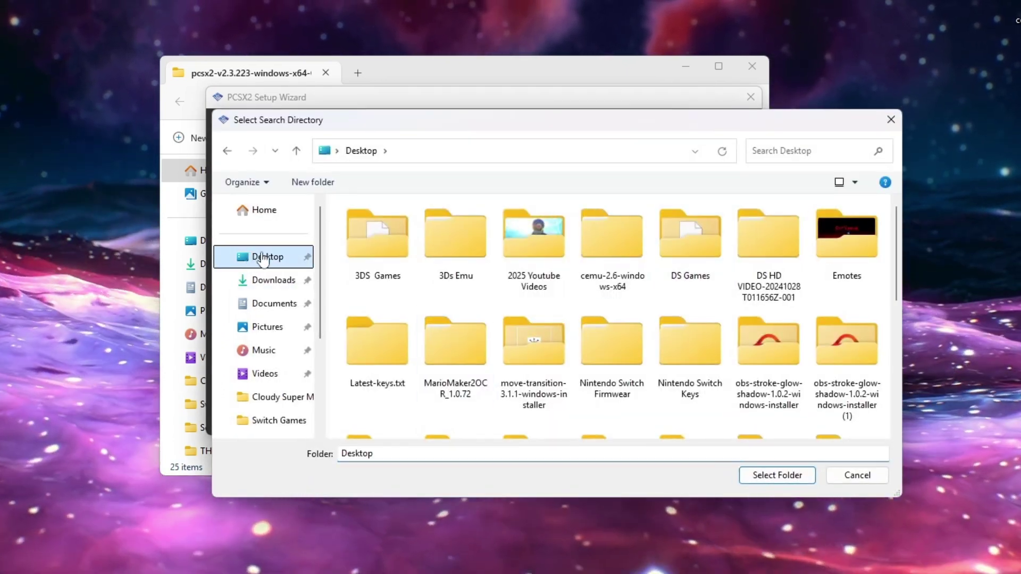
{"action": "scroll", "coordinate": [691, 297], "scroll_direction": "down", "scroll_amount": 5}
{"action": "scroll", "coordinate": [698, 318], "scroll_direction": "up", "scroll_amount": 2}
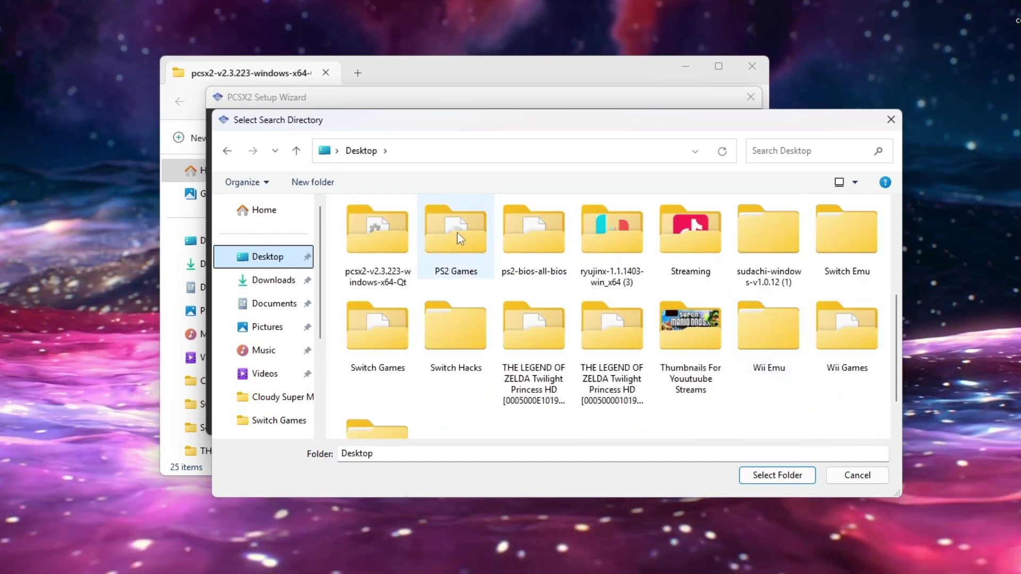
{"action": "left_click", "coordinate": [454, 231]}
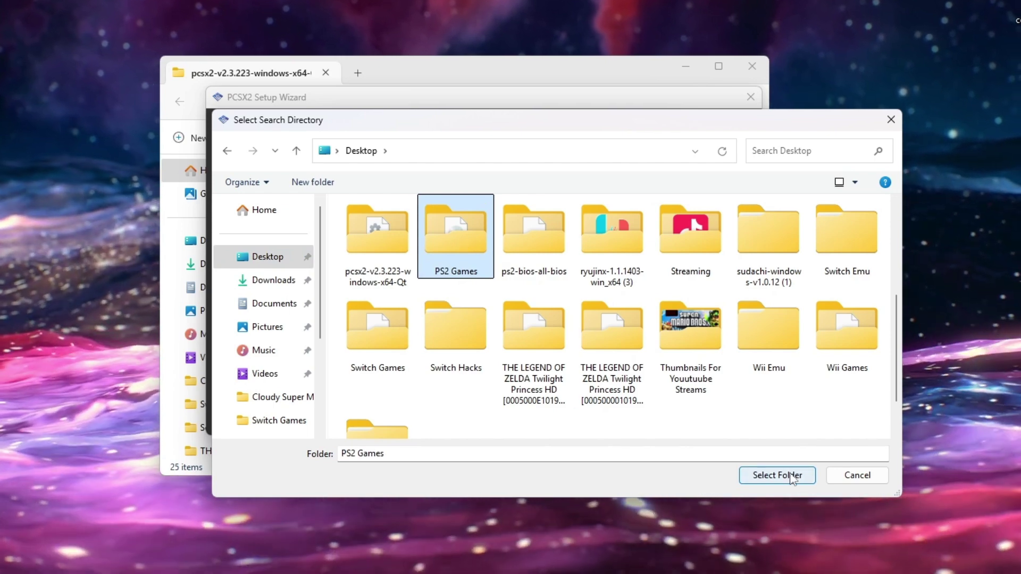
{"action": "left_click", "coordinate": [789, 473]}
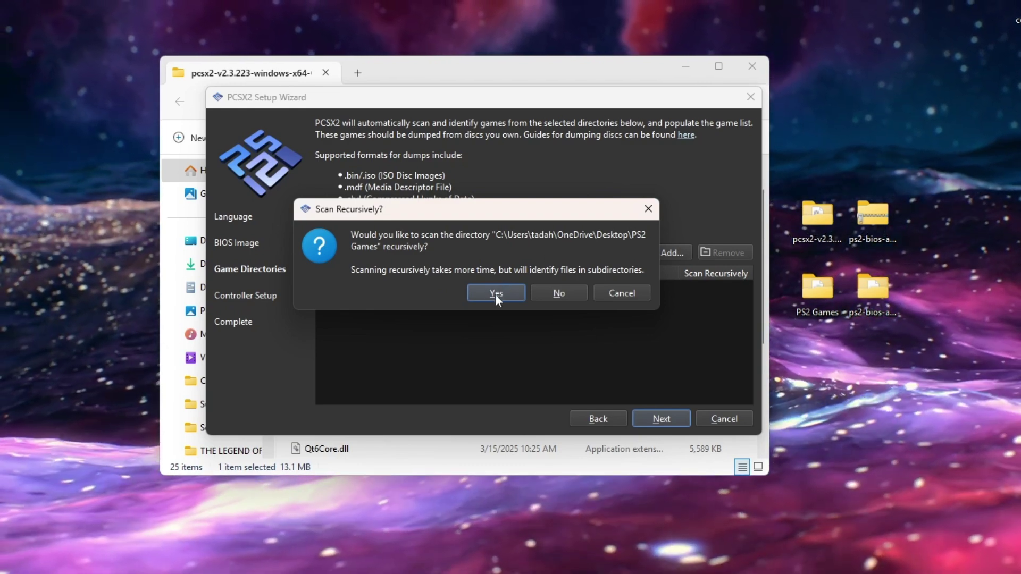
{"action": "left_click", "coordinate": [495, 294]}
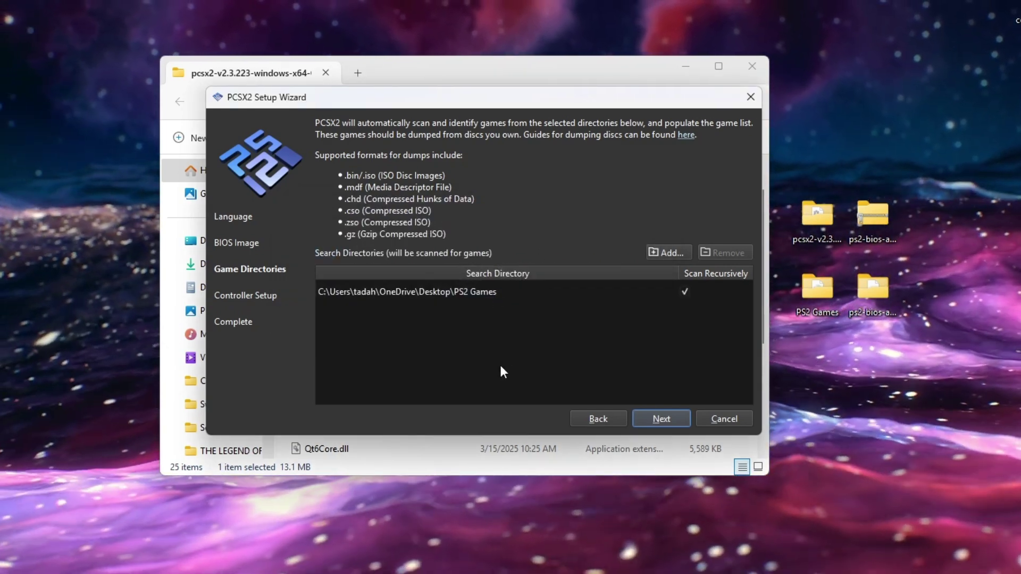
{"action": "left_click", "coordinate": [660, 419]}
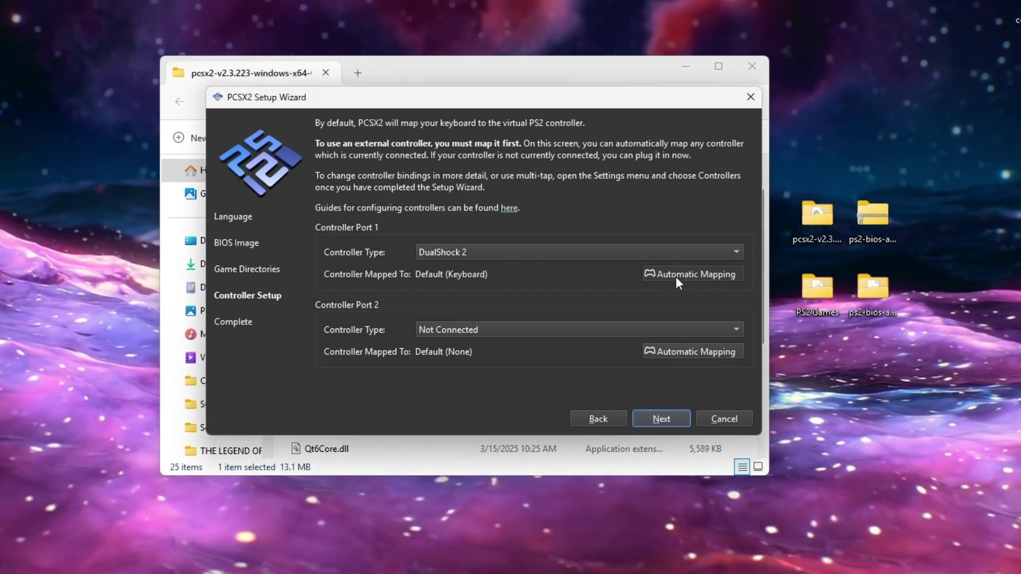
Step: Automatically map controller port 1 to SDL-0 (XInput Controller) and continue to Setup Complete
{"action": "left_click", "coordinate": [676, 277]}
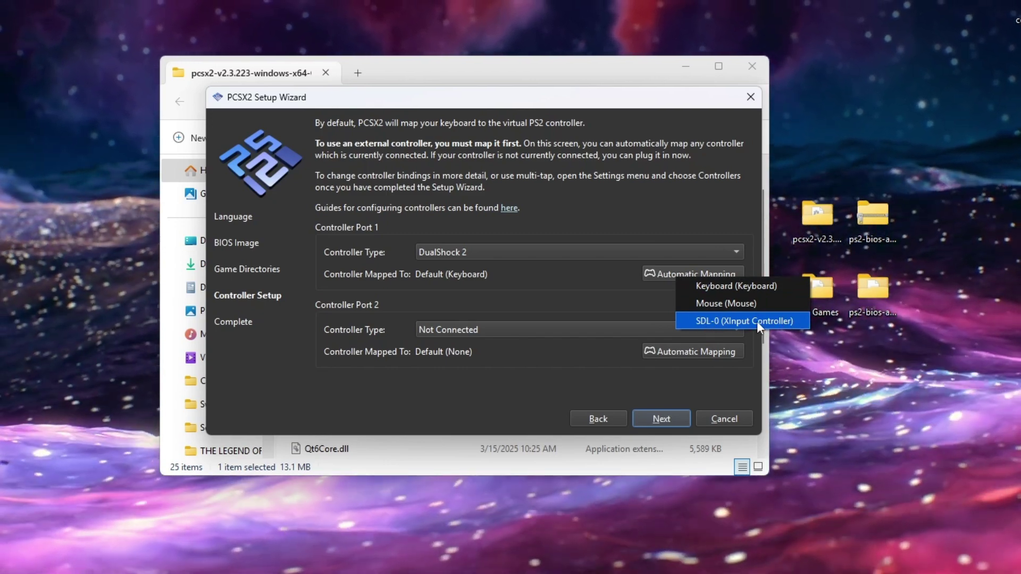
{"action": "left_click", "coordinate": [750, 320]}
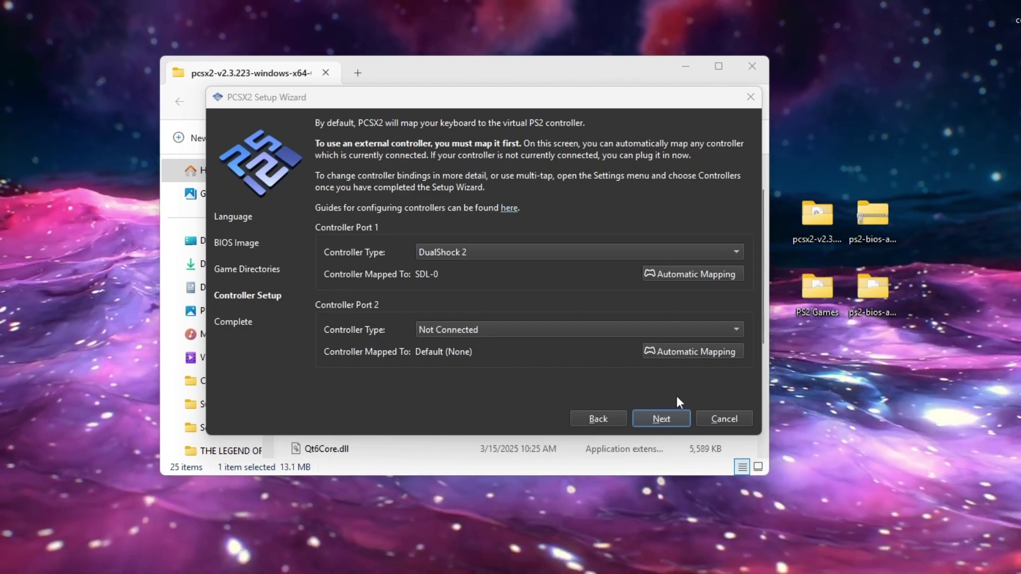
{"action": "left_click", "coordinate": [674, 415]}
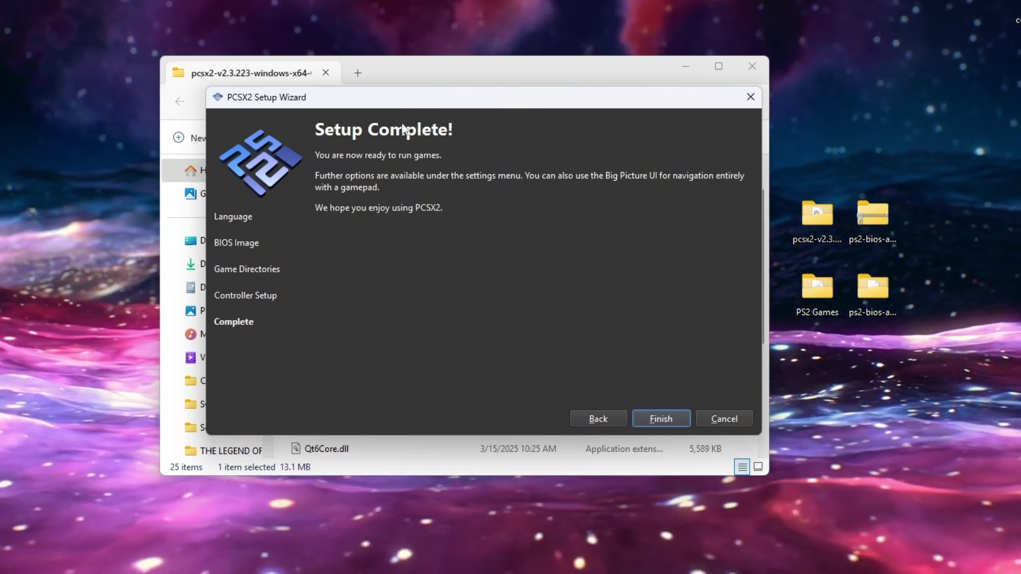
Step: Finish the wizard, enable Start Fullscreen under Interface settings, then view the Game List settings
{"action": "left_click", "coordinate": [661, 418]}
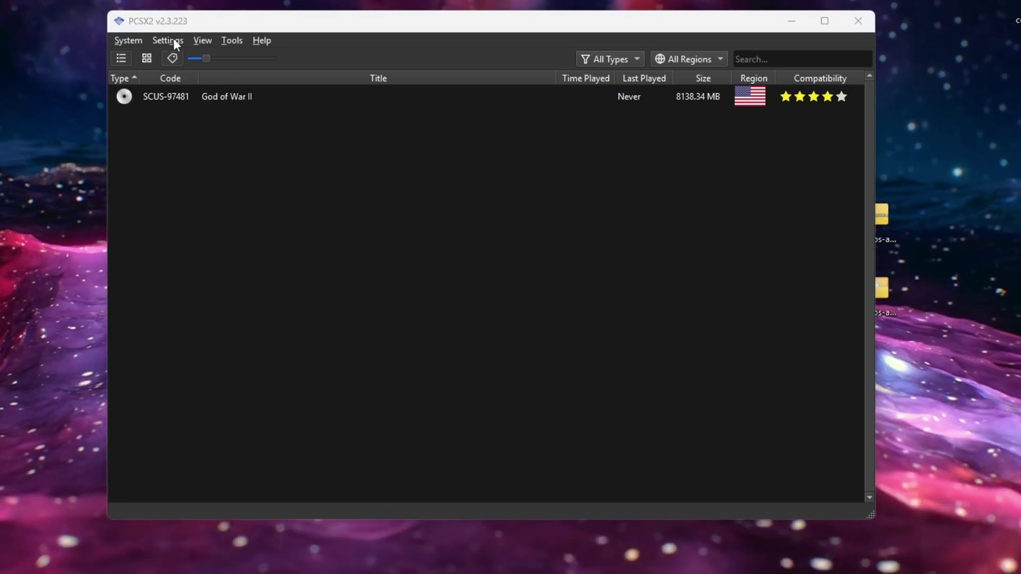
{"action": "left_click", "coordinate": [173, 40]}
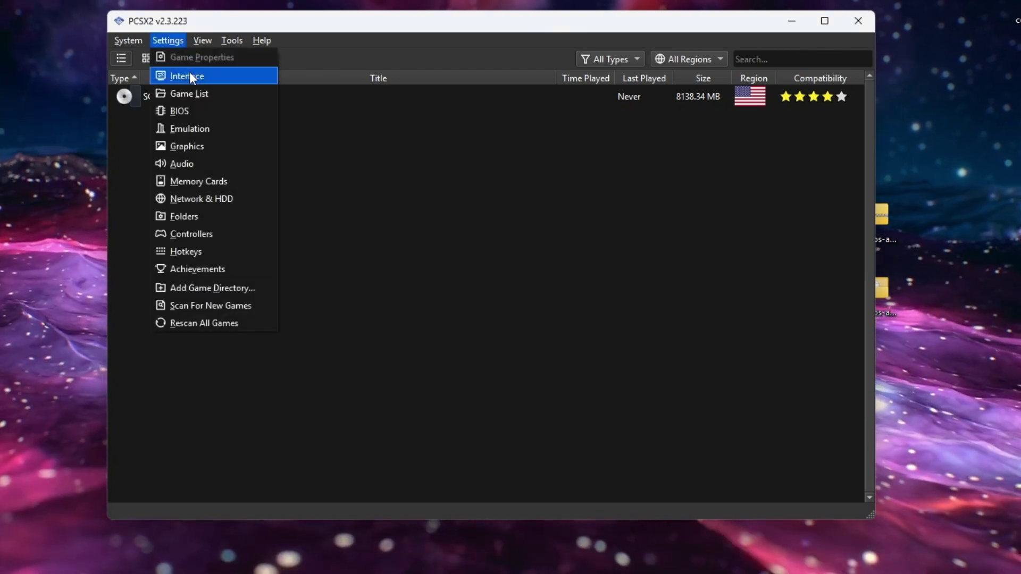
{"action": "left_click", "coordinate": [189, 76]}
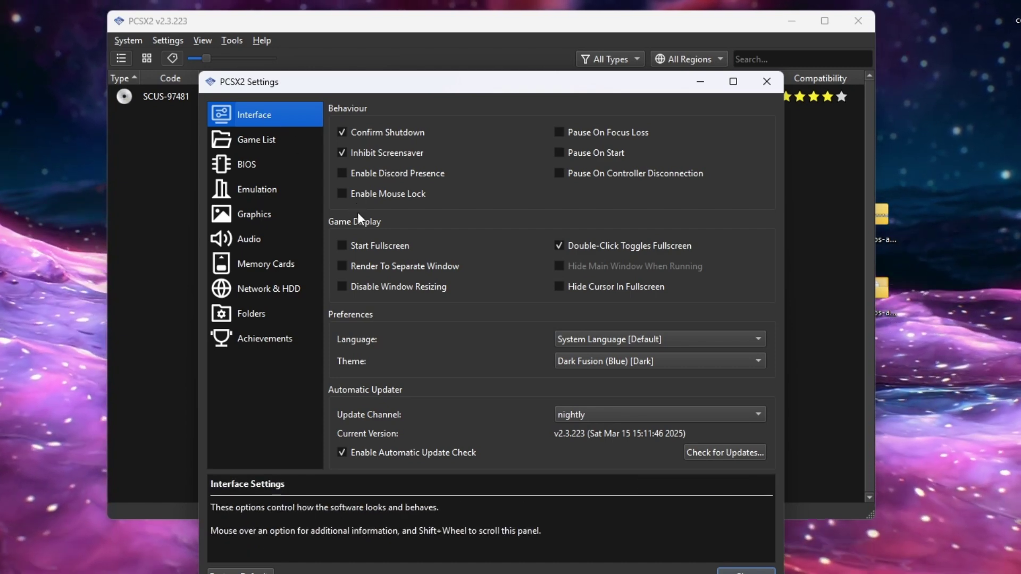
{"action": "mouse_move", "coordinate": [353, 243]}
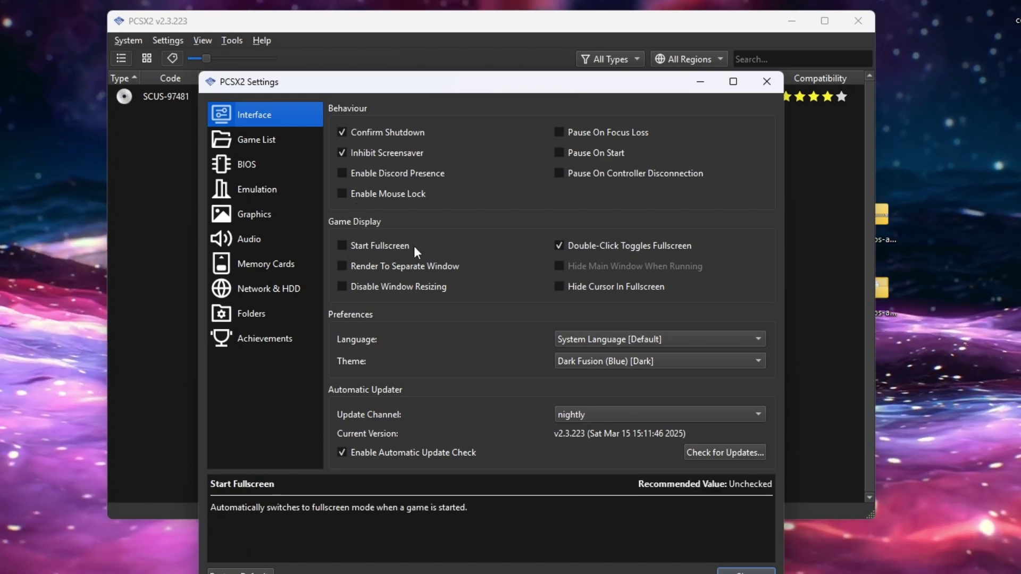
{"action": "left_click", "coordinate": [341, 244]}
{"action": "left_click", "coordinate": [279, 141]}
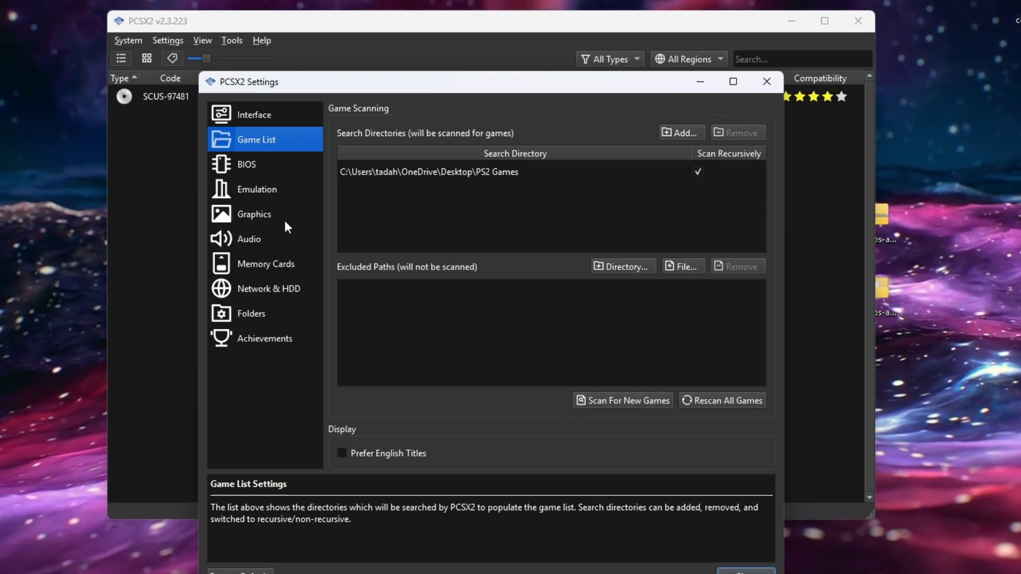
Step: Move through the BIOS and Emulation settings pages to the Graphics settings page
{"action": "left_click", "coordinate": [231, 165]}
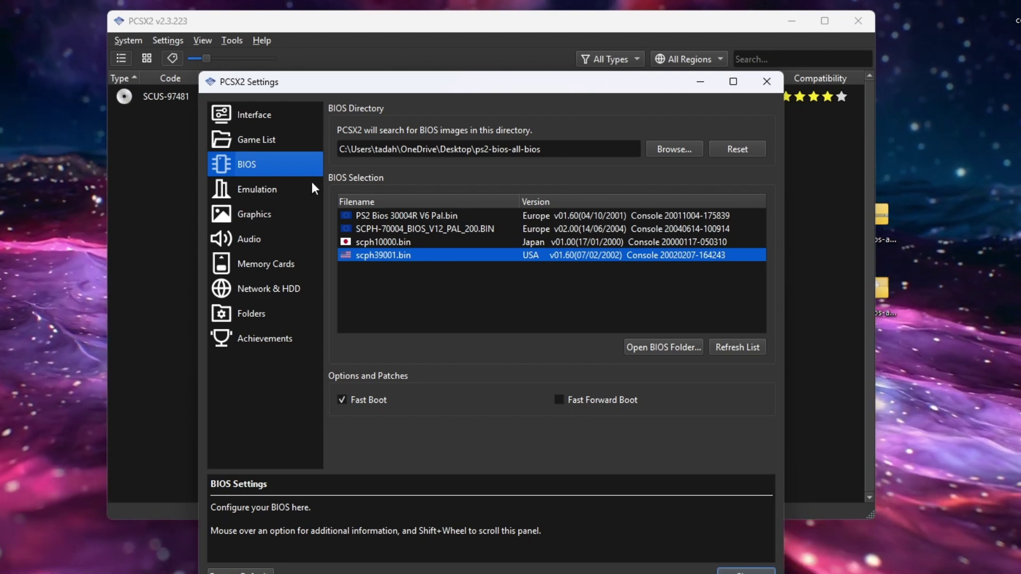
{"action": "left_click", "coordinate": [279, 191]}
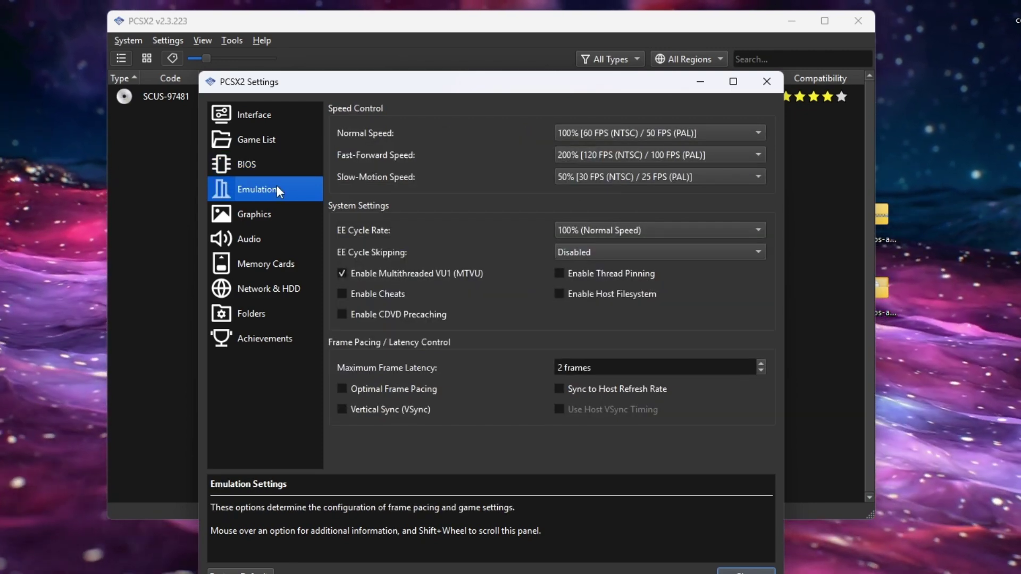
{"action": "left_click", "coordinate": [261, 214]}
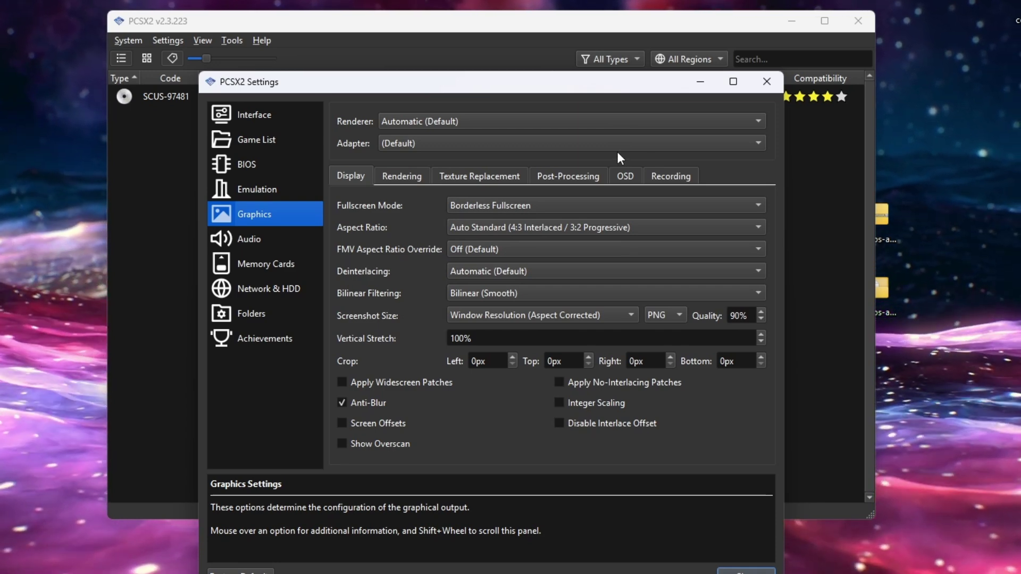
Step: Set the renderer to Vulkan on the NVIDIA GeForce RTX 4080 SUPER adapter
{"action": "left_click", "coordinate": [609, 121]}
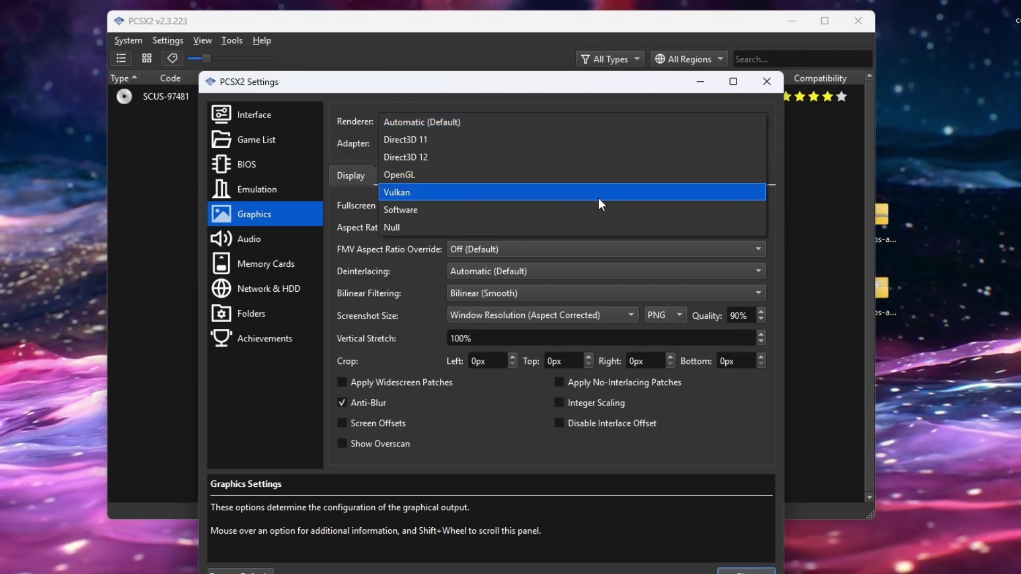
{"action": "key", "text": "Escape"}
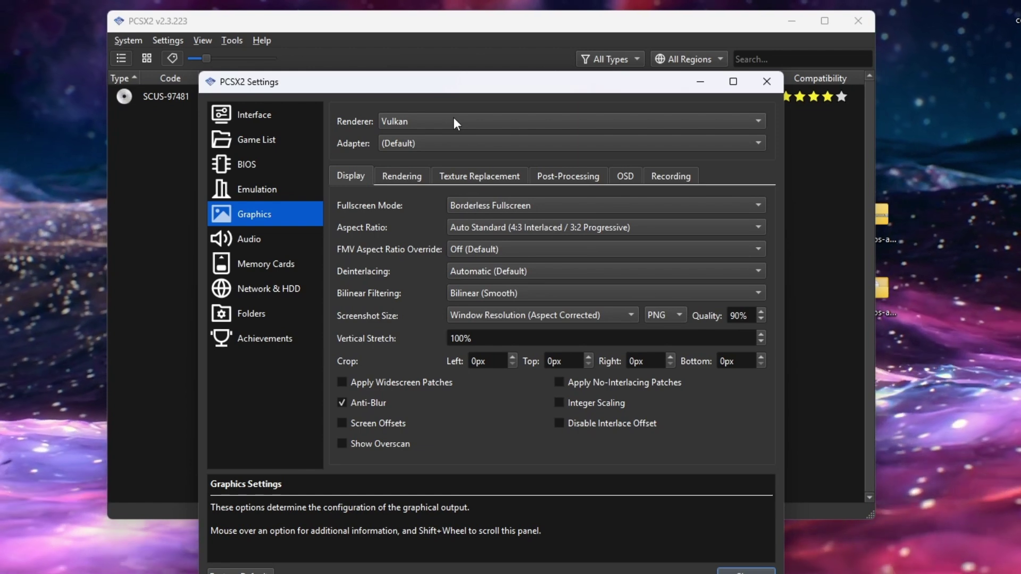
{"action": "left_click", "coordinate": [454, 144]}
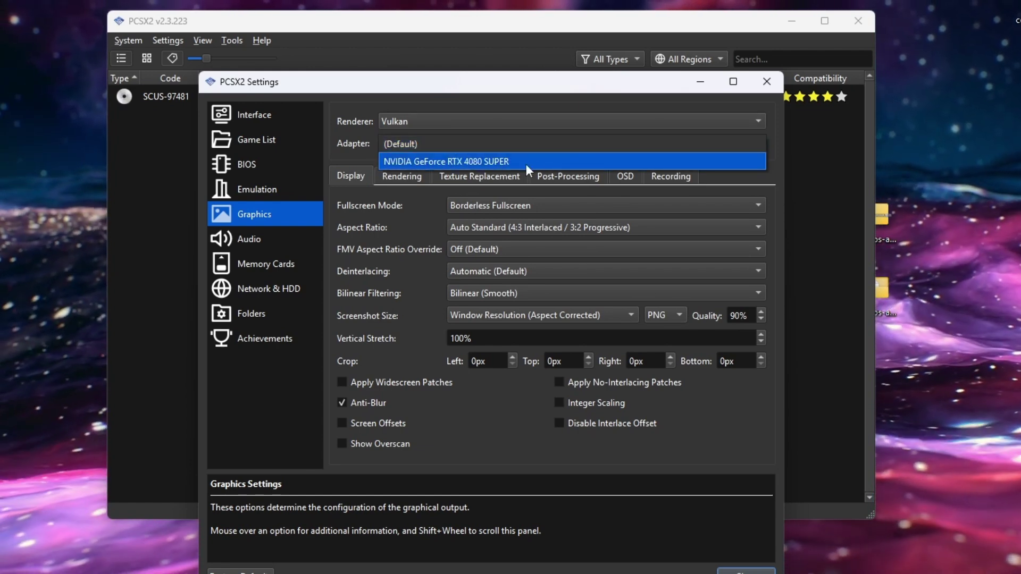
{"action": "left_click", "coordinate": [502, 160]}
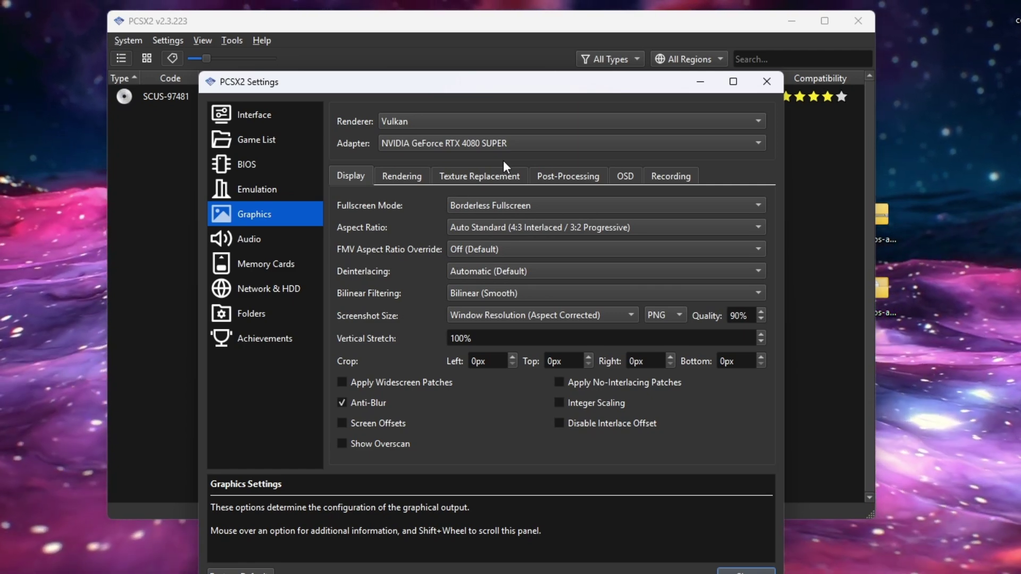
Step: Keep the aspect ratio at Auto Standard and bring up the Rendering options
{"action": "mouse_move", "coordinate": [614, 240]}
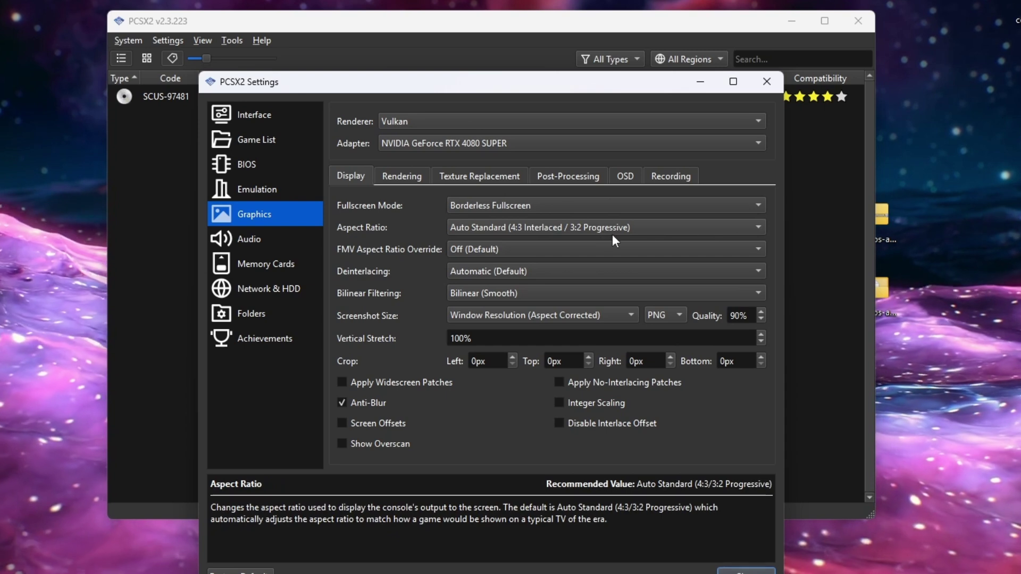
{"action": "left_click", "coordinate": [749, 234]}
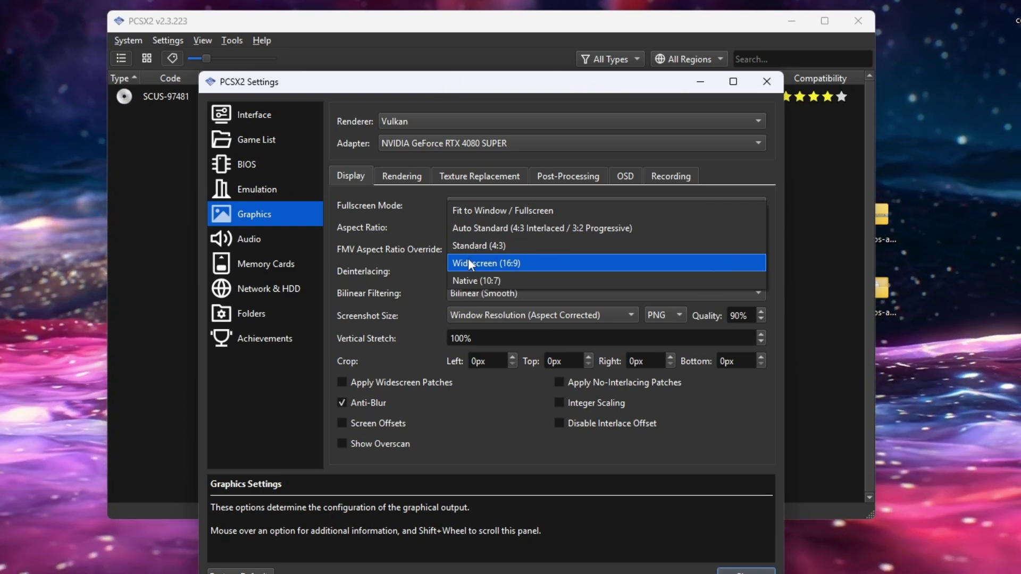
{"action": "left_click", "coordinate": [576, 228]}
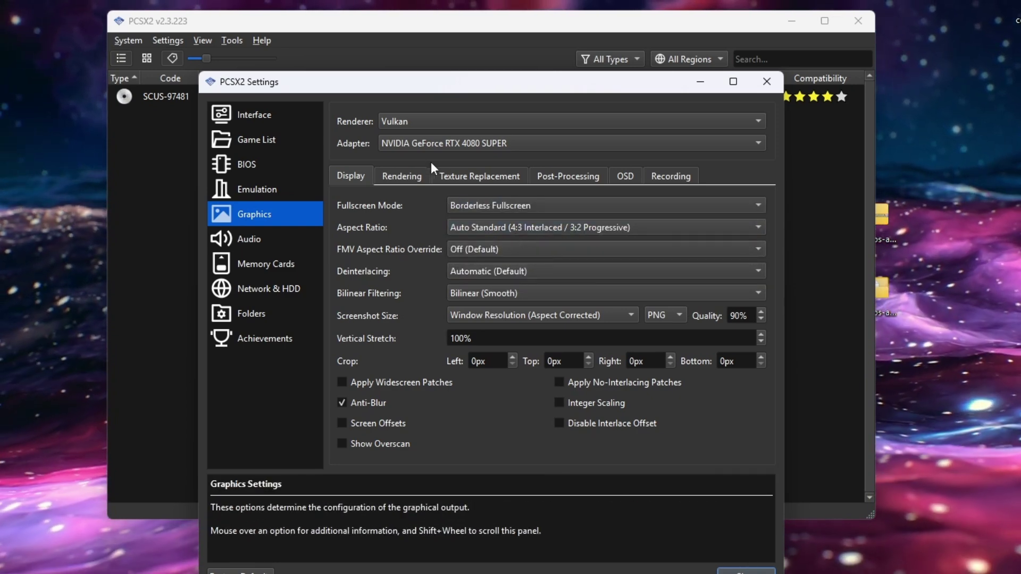
{"action": "left_click", "coordinate": [413, 176]}
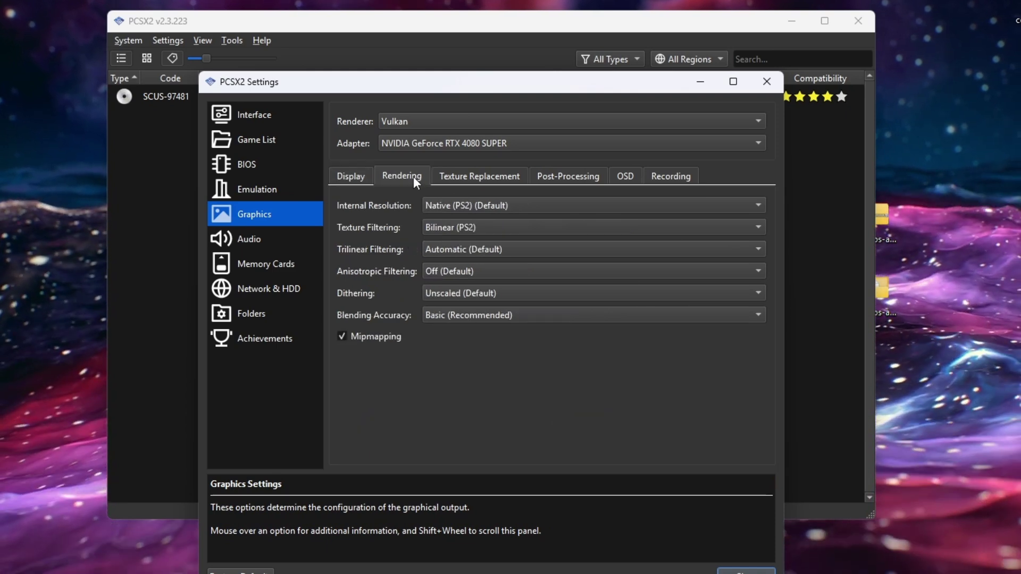
Step: Set the internal resolution to 3x Native (~1080px/FHD)
{"action": "left_click", "coordinate": [678, 205]}
{"action": "left_click", "coordinate": [661, 274]}
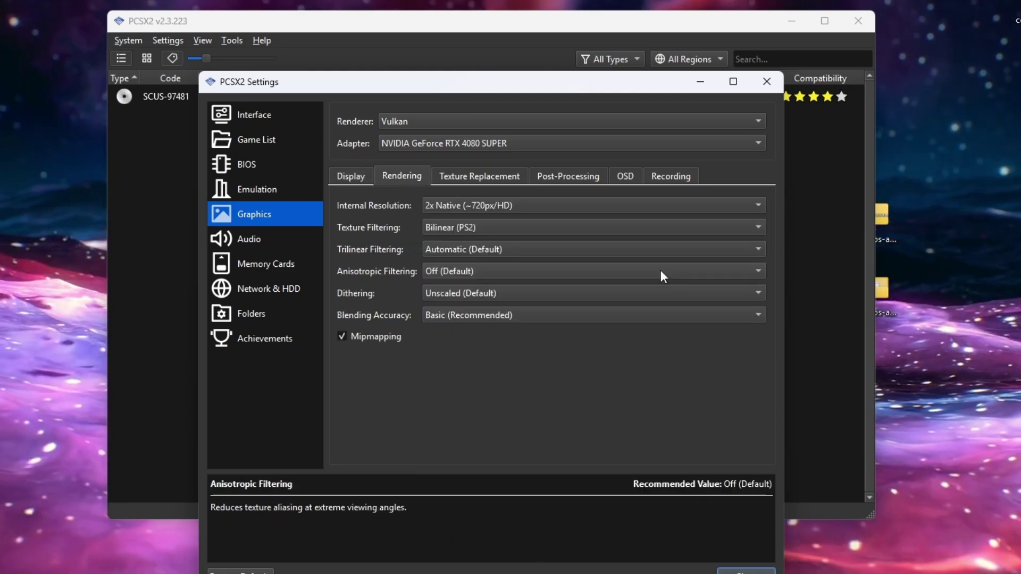
{"action": "left_click", "coordinate": [609, 204]}
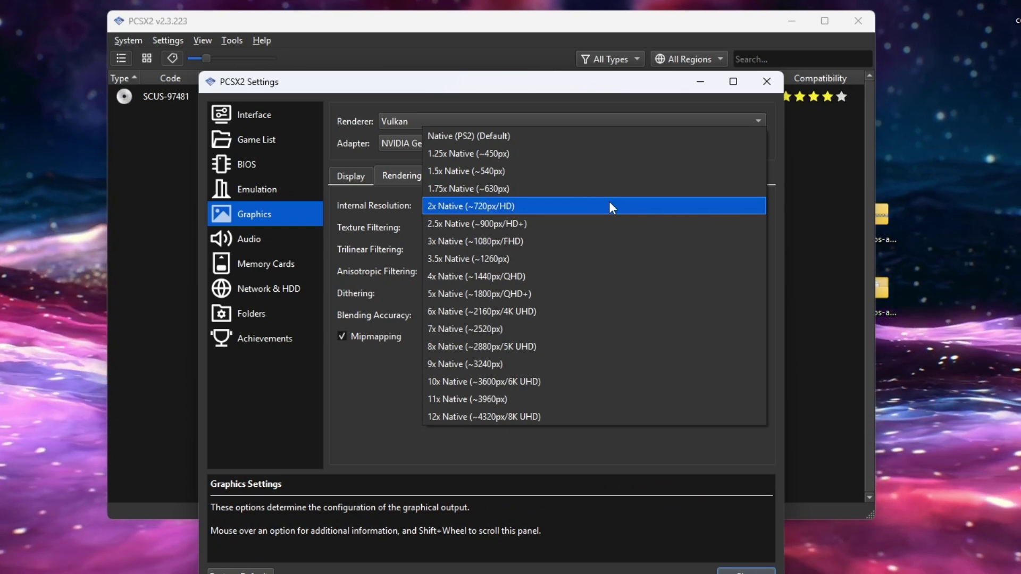
{"action": "left_click", "coordinate": [604, 241]}
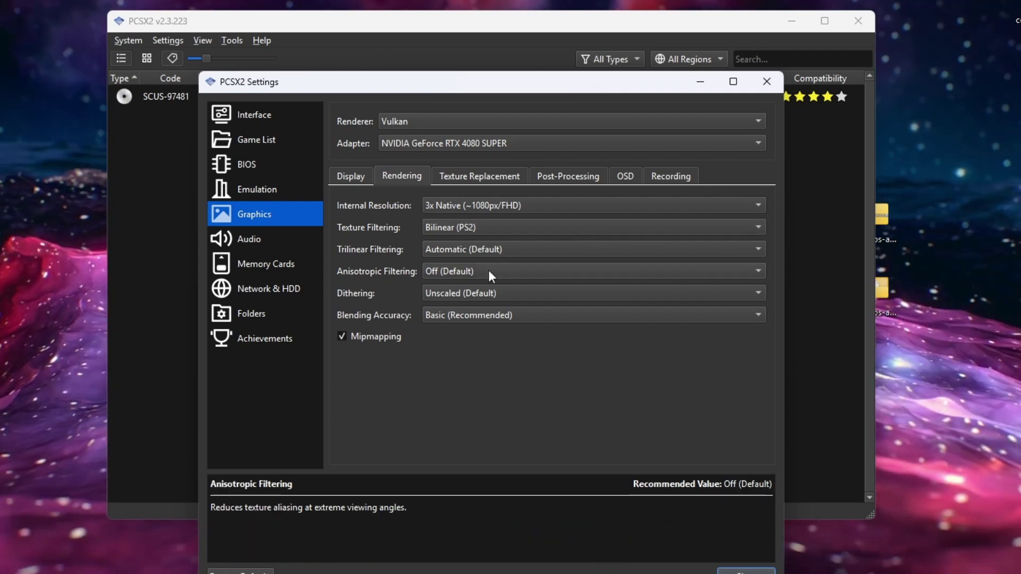
Step: Set anisotropic filtering to 16x and go to the Memory Cards page
{"action": "left_click", "coordinate": [490, 271]}
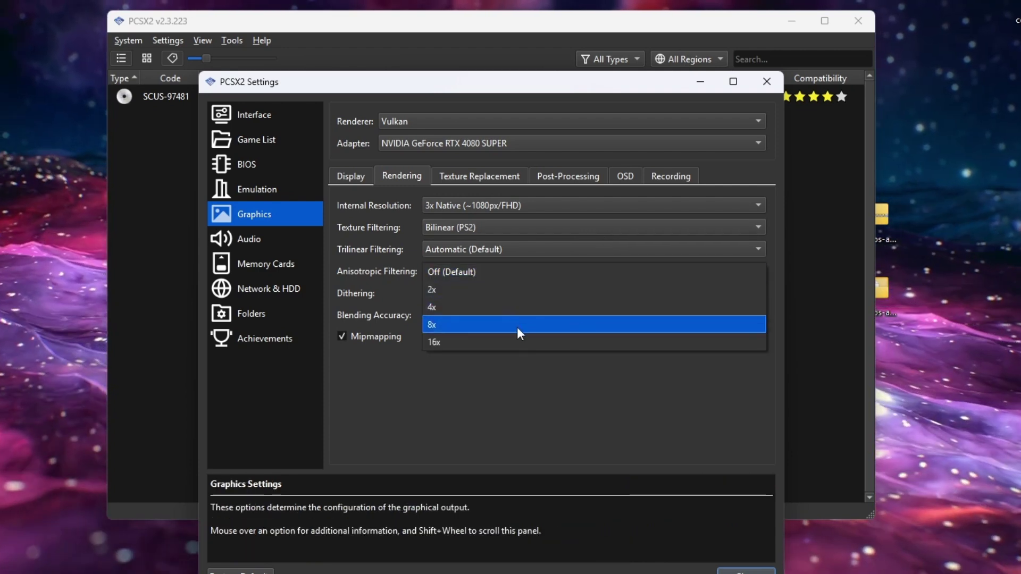
{"action": "left_click", "coordinate": [490, 323]}
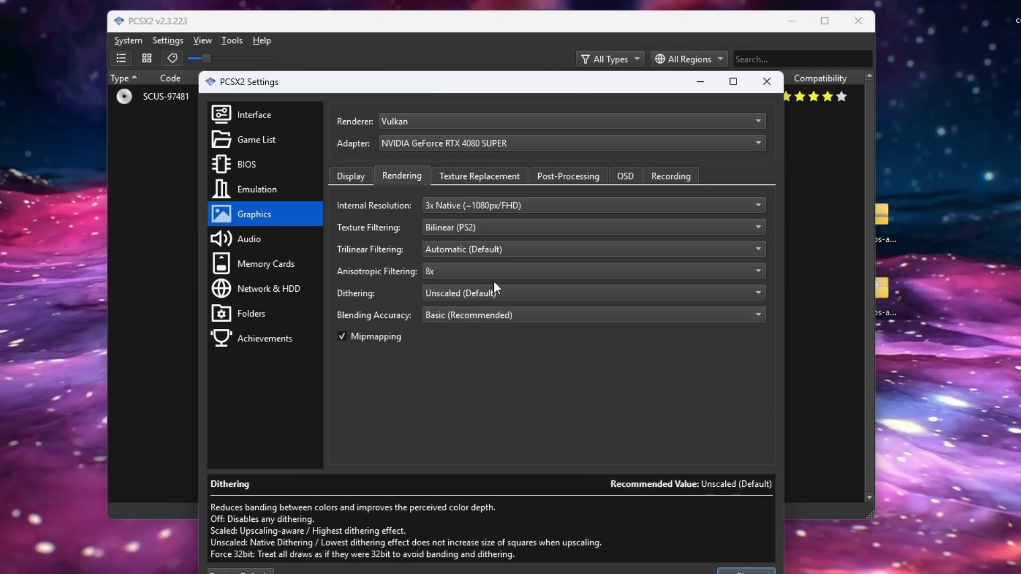
{"action": "left_click", "coordinate": [485, 273]}
{"action": "left_click", "coordinate": [431, 290]}
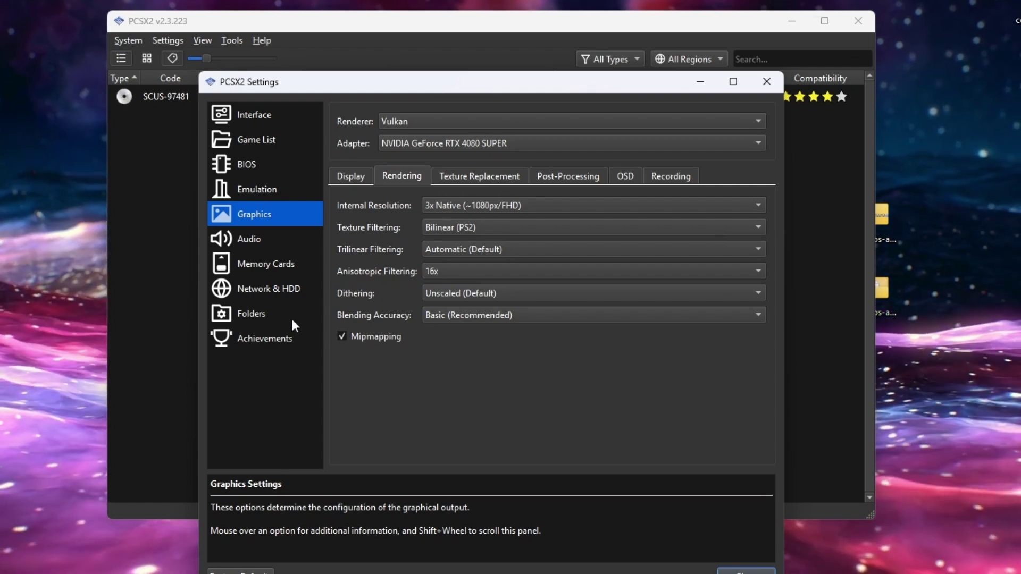
{"action": "left_click", "coordinate": [280, 264]}
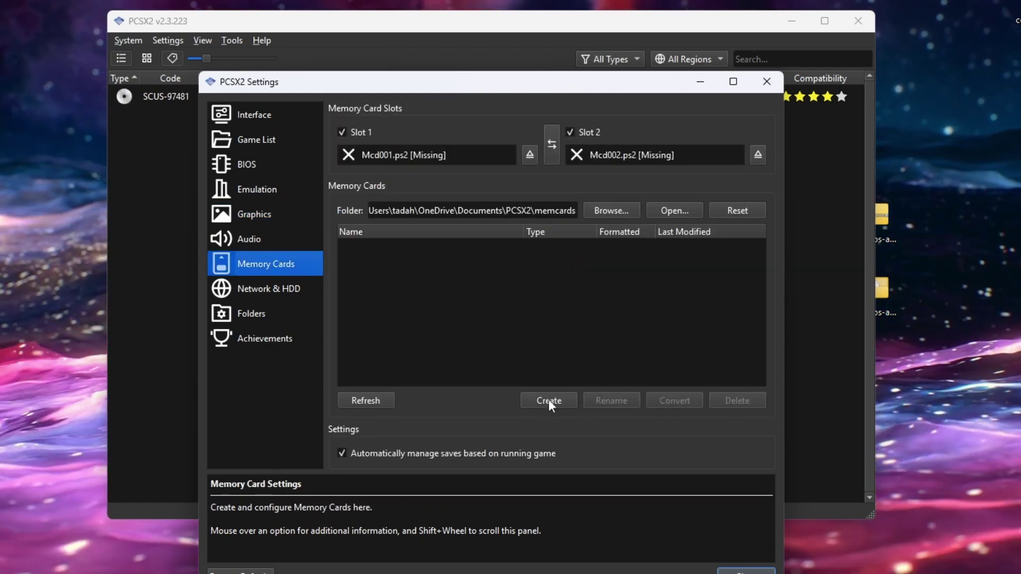
Step: Create a new memory card named 'Memory'
{"action": "left_click", "coordinate": [550, 400]}
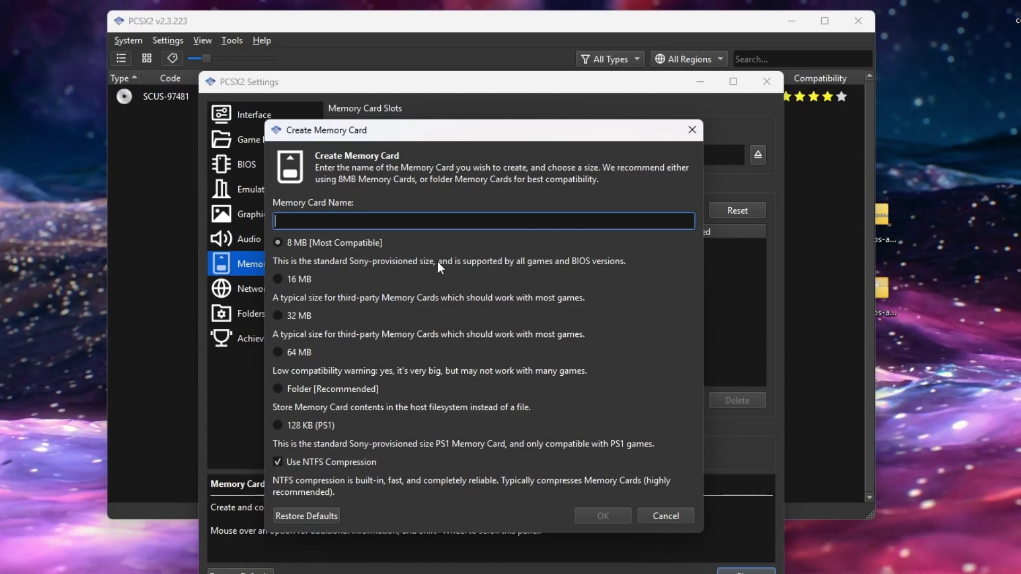
{"action": "type", "text": "Mem"}
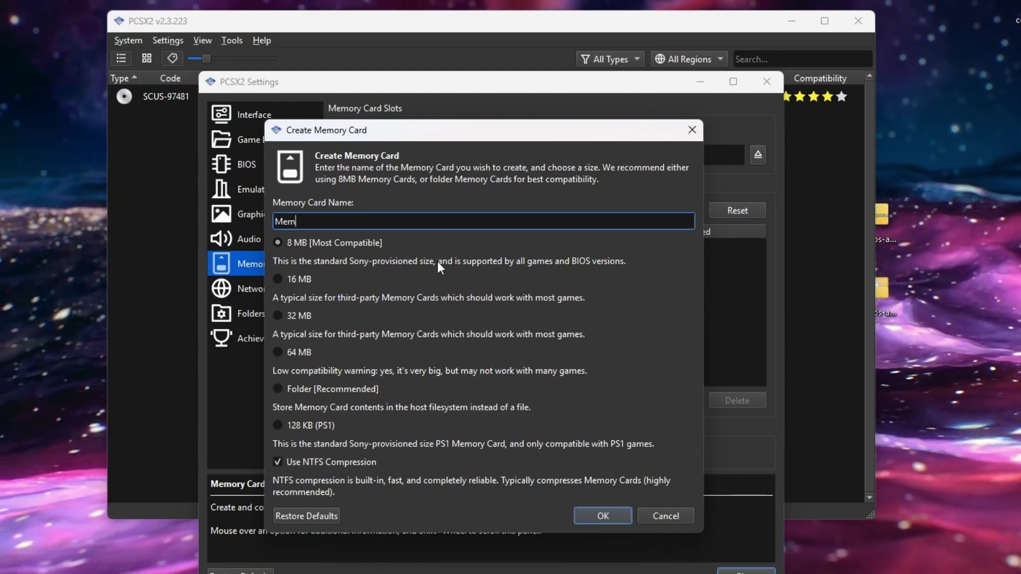
{"action": "type", "text": "ory"}
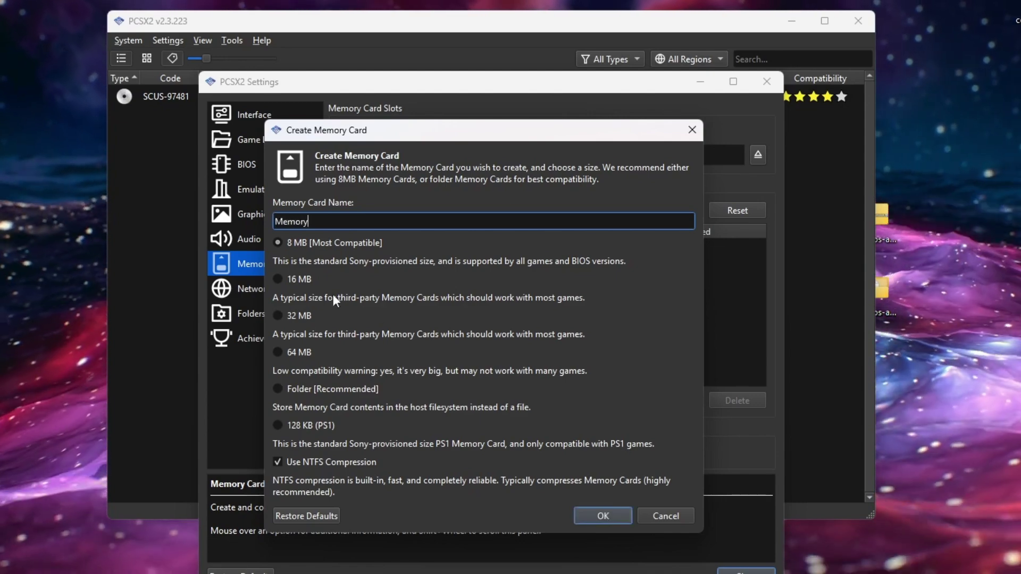
{"action": "left_click", "coordinate": [615, 515]}
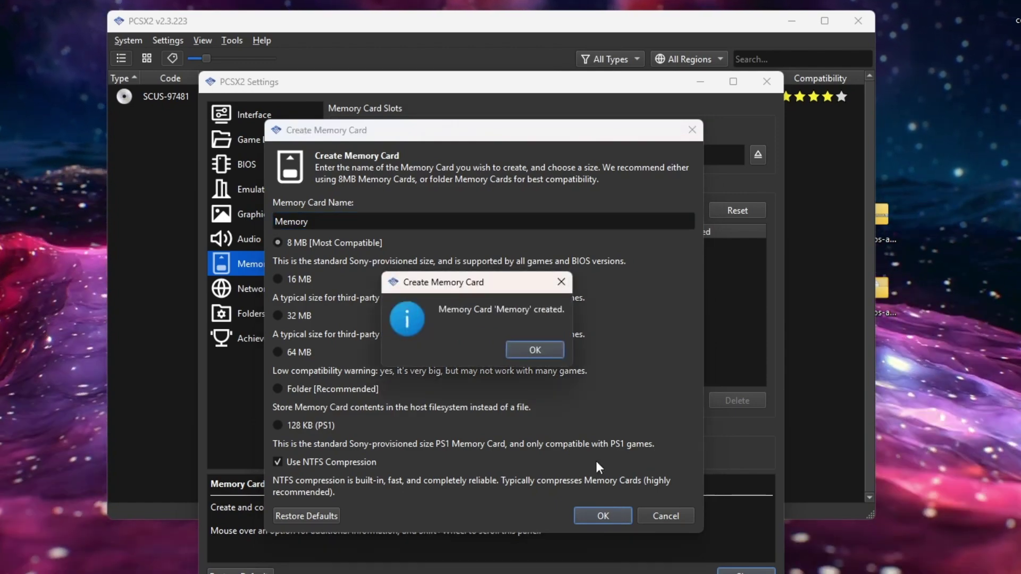
{"action": "left_click", "coordinate": [535, 350]}
Step: Load Memory.ps2 into Slot 1 and close the Settings window
{"action": "right_click", "coordinate": [415, 242]}
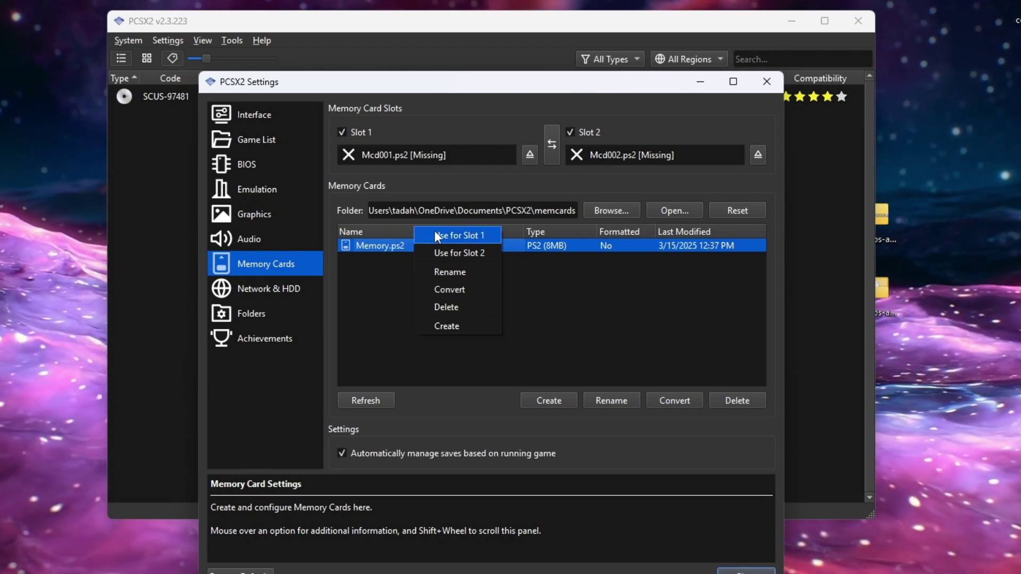
{"action": "left_click", "coordinate": [481, 238]}
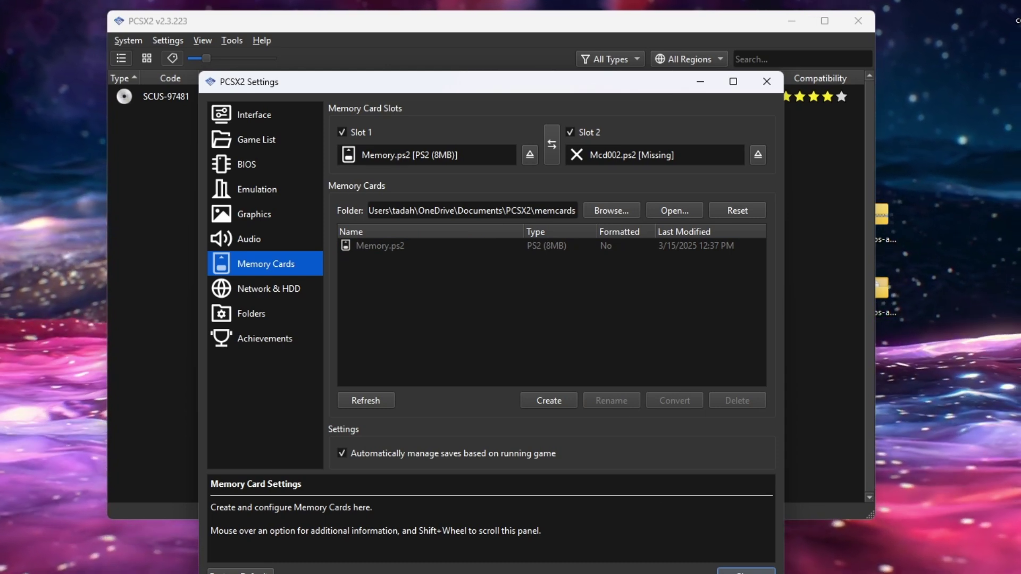
{"action": "left_click", "coordinate": [767, 82]}
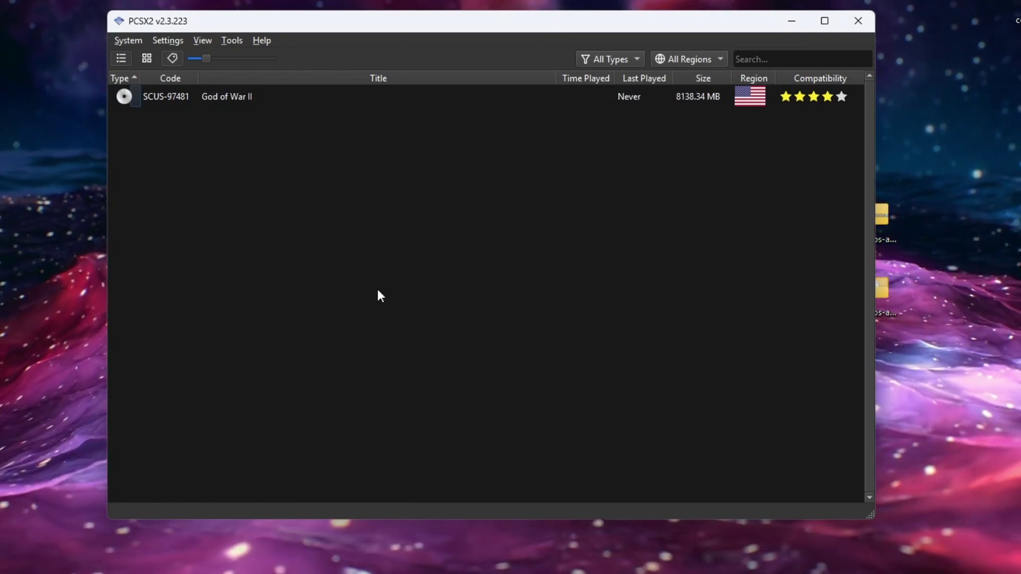
Step: Enable the Widescreen 16:9 patch in God of War II's properties, then close them
{"action": "right_click", "coordinate": [272, 95]}
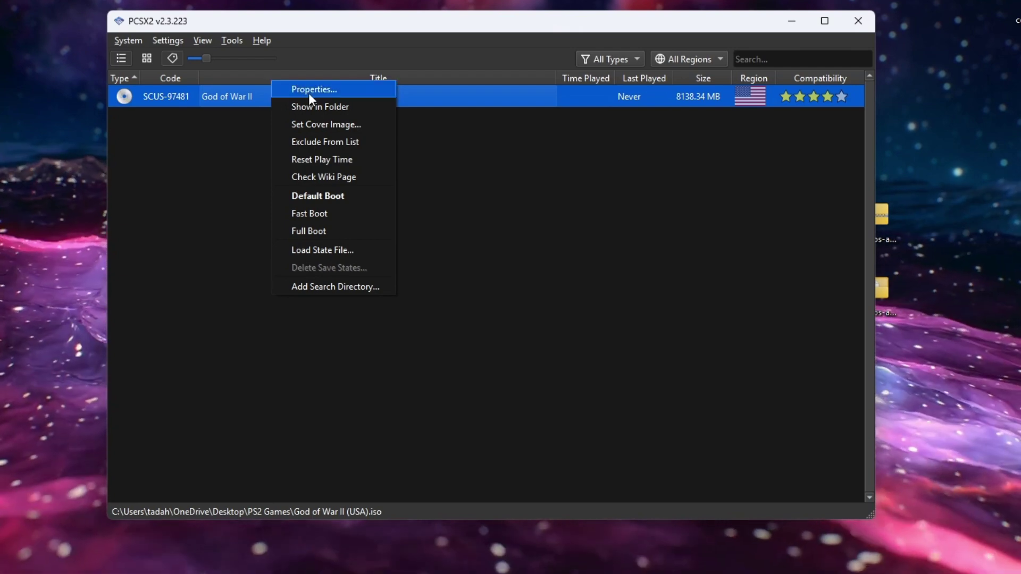
{"action": "left_click", "coordinate": [310, 93]}
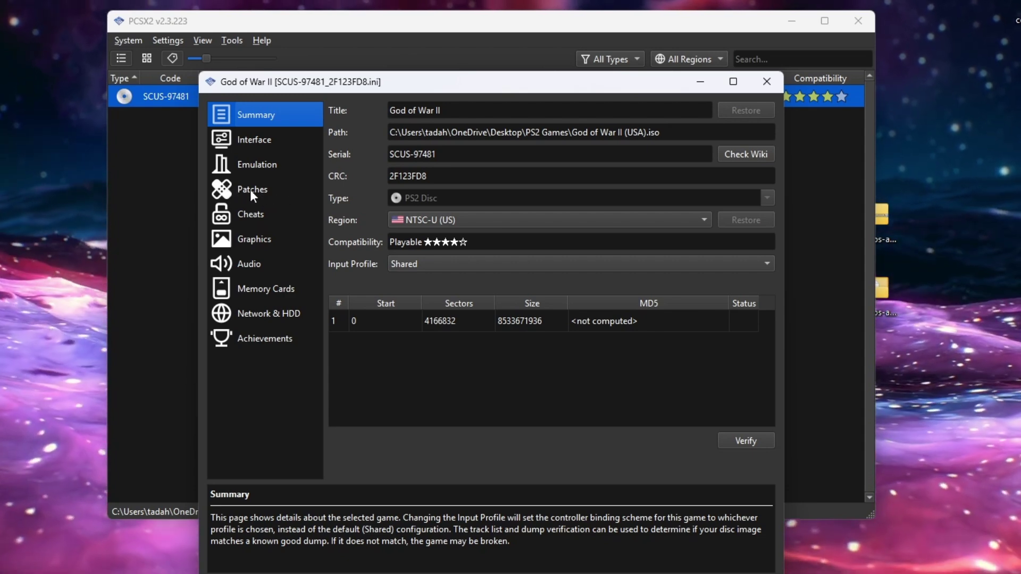
{"action": "left_click", "coordinate": [250, 193]}
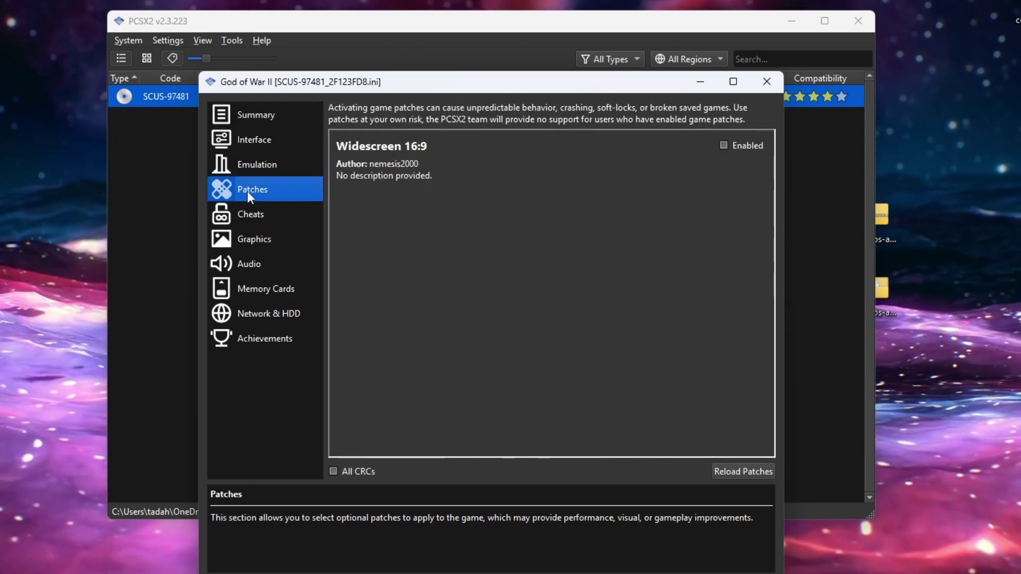
{"action": "left_click", "coordinate": [727, 147]}
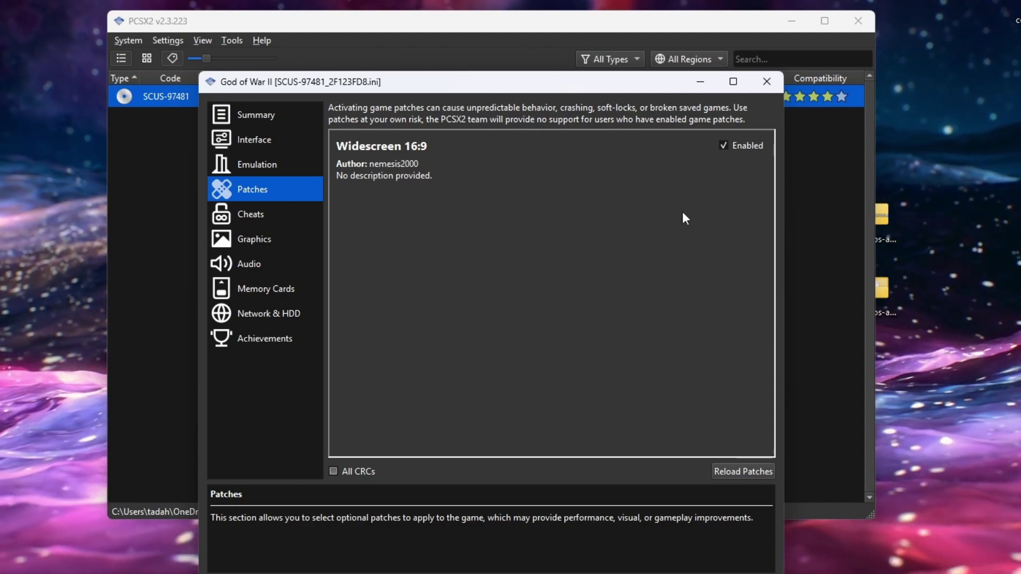
{"action": "left_click", "coordinate": [767, 81]}
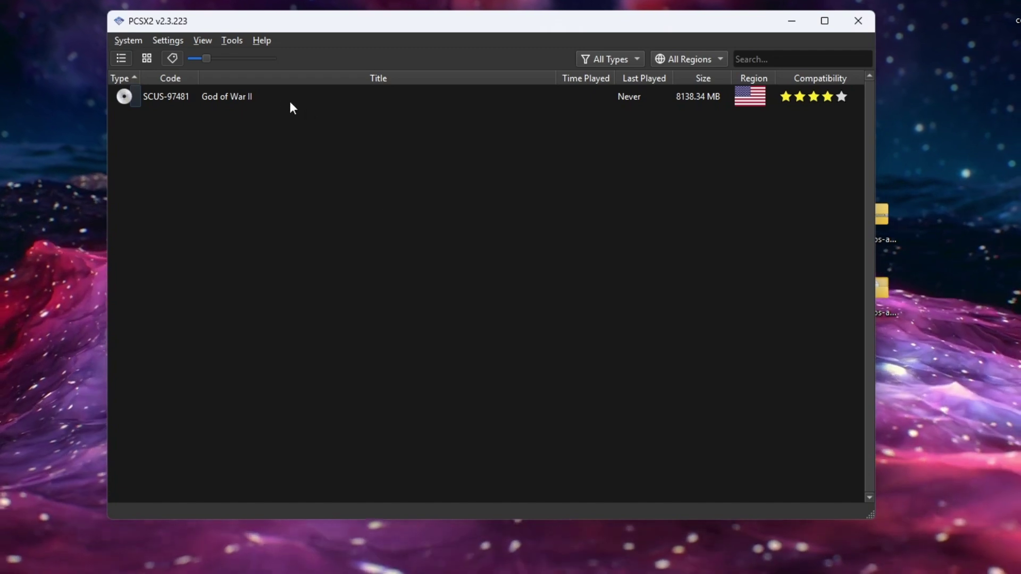
Step: Reopen God of War II's Patches page and tick Enabled on Widescreen 16:9 again
{"action": "right_click", "coordinate": [273, 97]}
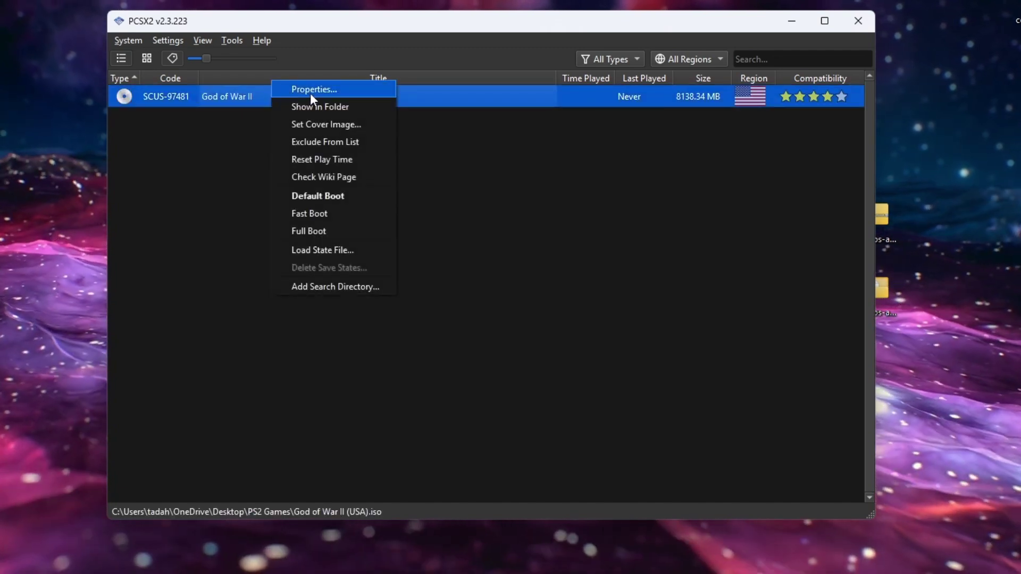
{"action": "left_click", "coordinate": [311, 93]}
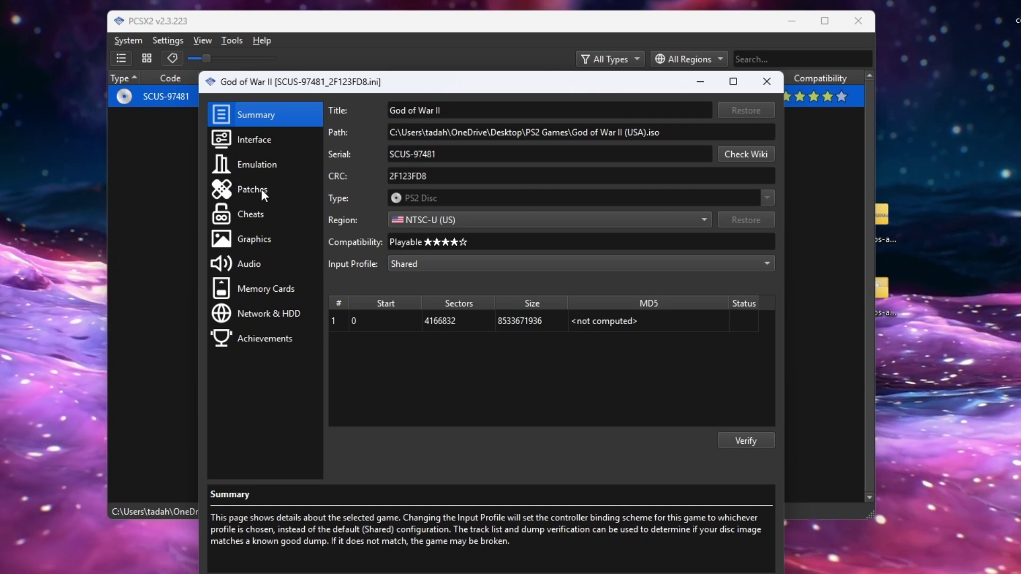
{"action": "left_click", "coordinate": [250, 190]}
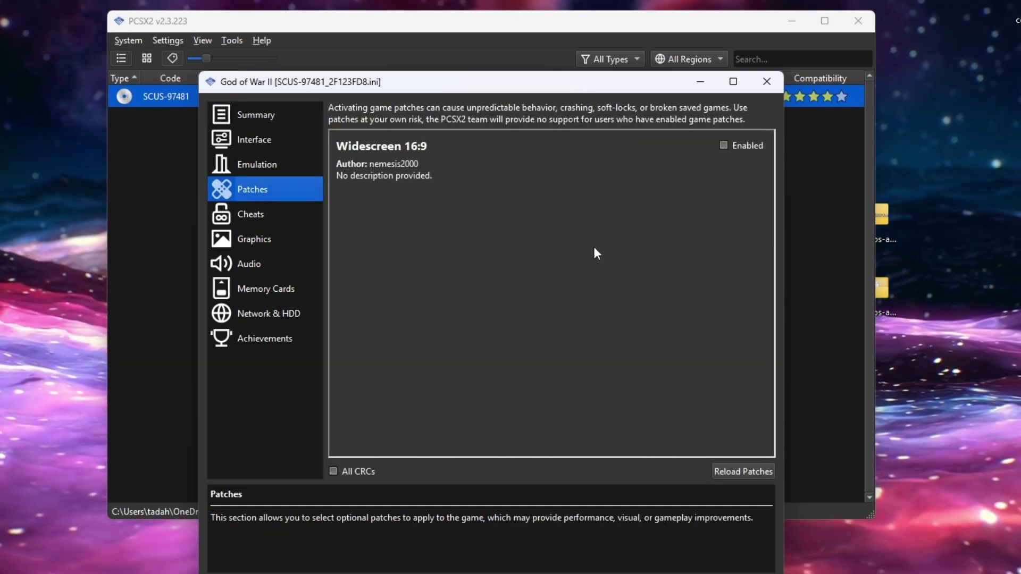
{"action": "left_click", "coordinate": [725, 145]}
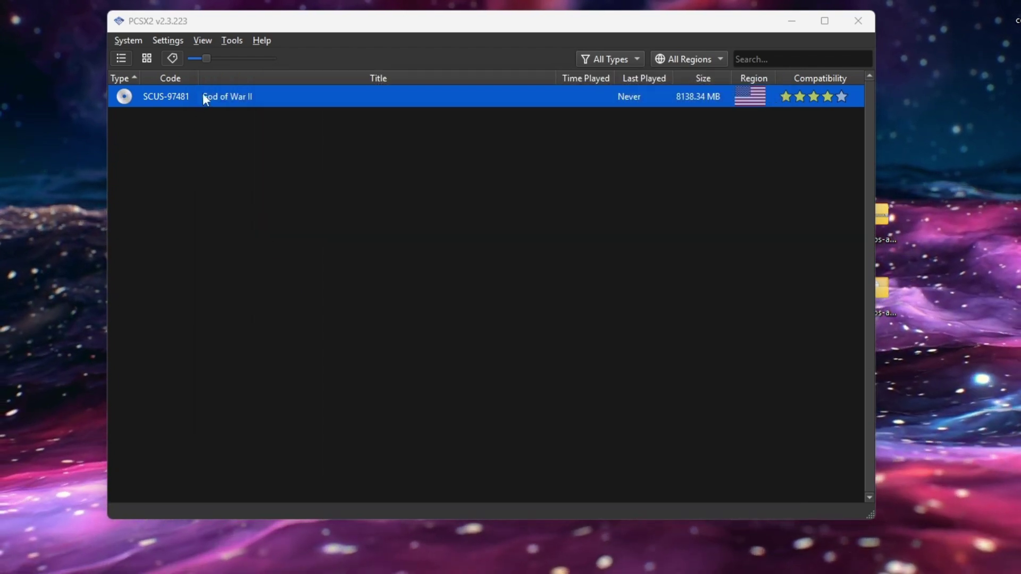
Step: Switch the library to the cover grid and maximize Edge showing the ps2-covers GitHub page
{"action": "left_click", "coordinate": [147, 59]}
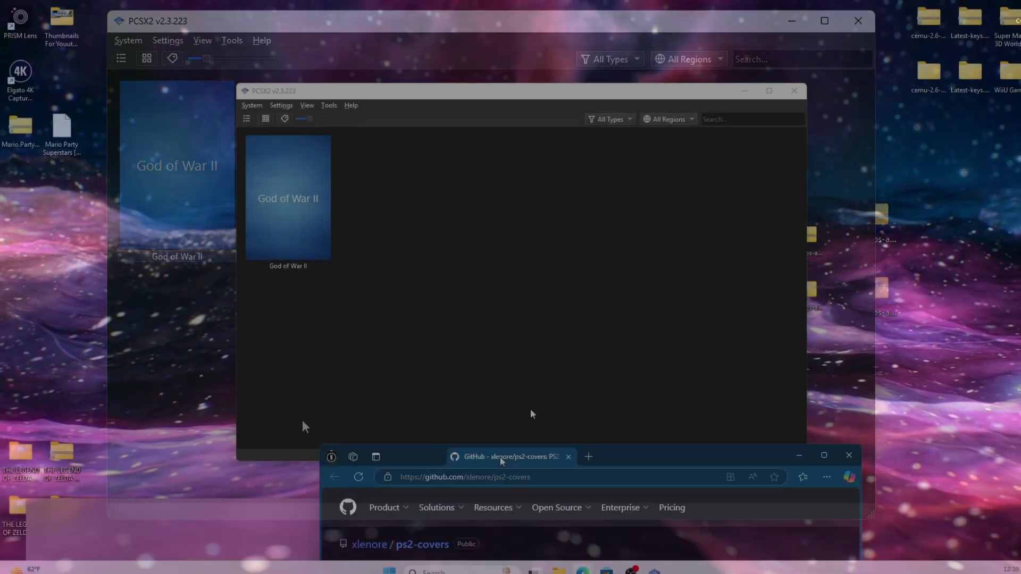
{"action": "left_click_drag", "start_coordinate": [500, 457], "coordinate": [555, 4]}
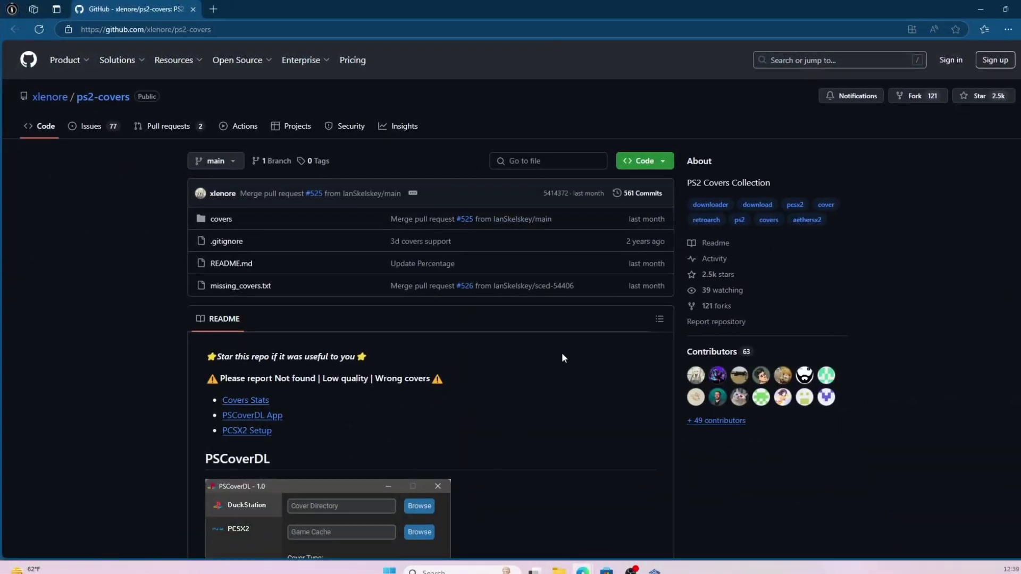
Step: Scroll the ps2-covers README to PCSX2 setup and copy the 3D covers URL
{"action": "scroll", "coordinate": [562, 355], "scroll_direction": "down", "scroll_amount": 6}
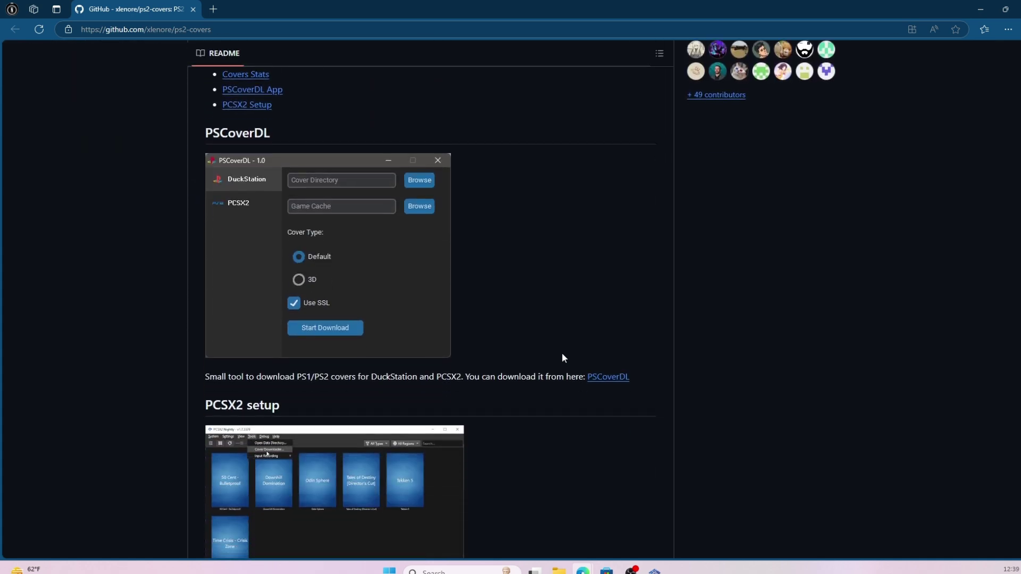
{"action": "scroll", "coordinate": [563, 355], "scroll_direction": "down", "scroll_amount": 6}
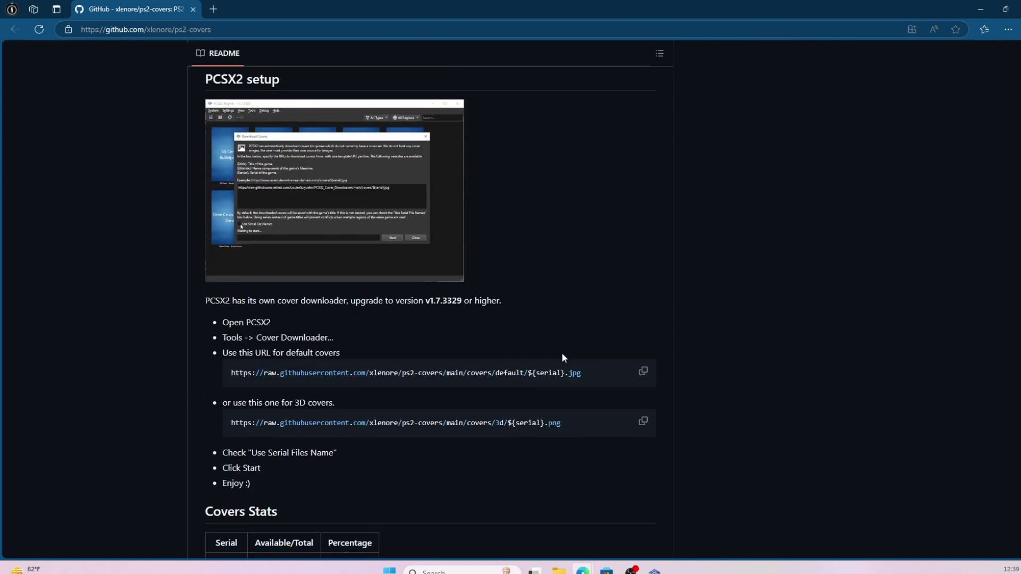
{"action": "scroll", "coordinate": [562, 356], "scroll_direction": "down", "scroll_amount": 1}
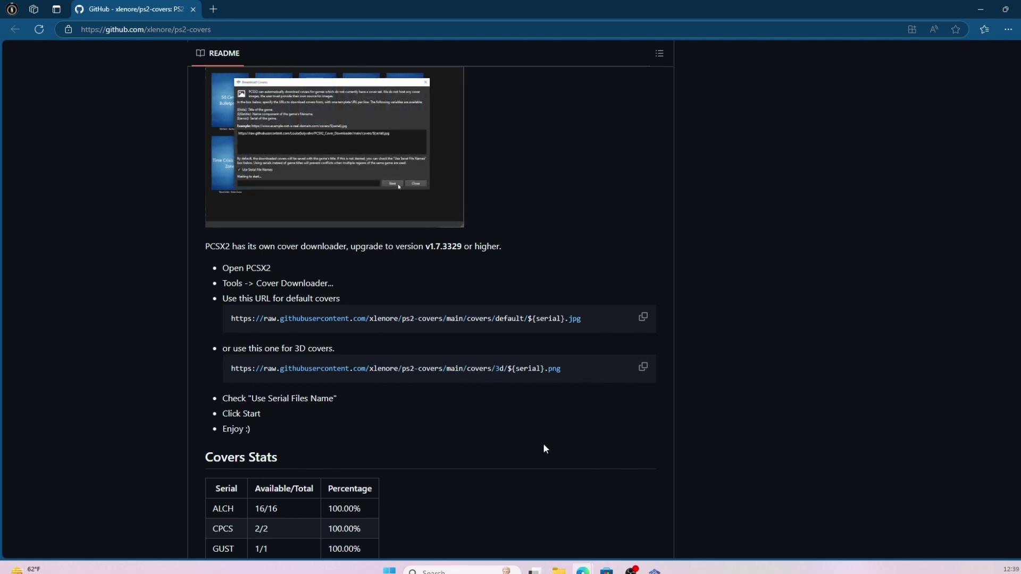
{"action": "left_click", "coordinate": [644, 368]}
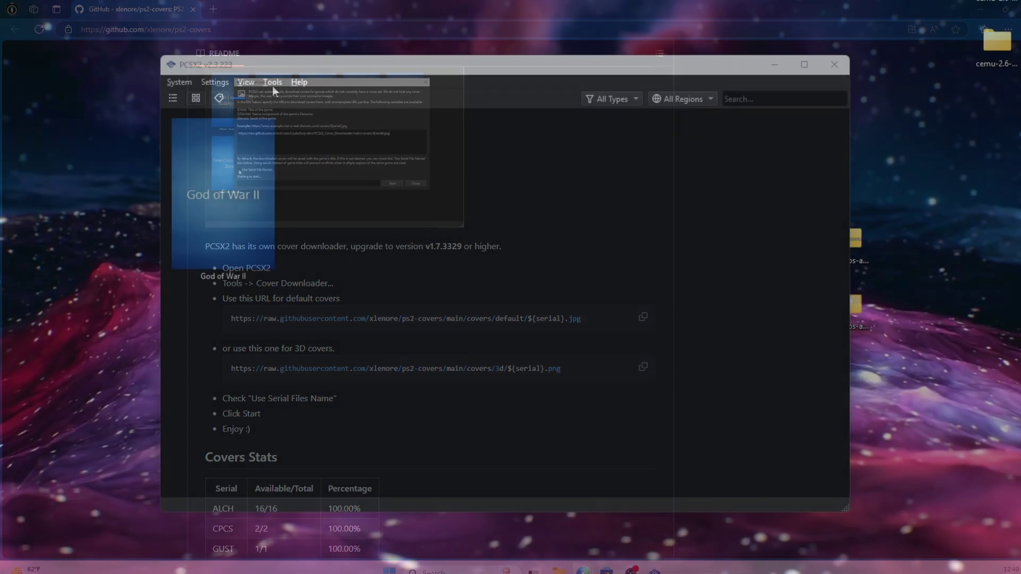
Step: Paste the 3D covers URL into Tools > Cover Downloader and download the covers
{"action": "left_click", "coordinate": [272, 83]}
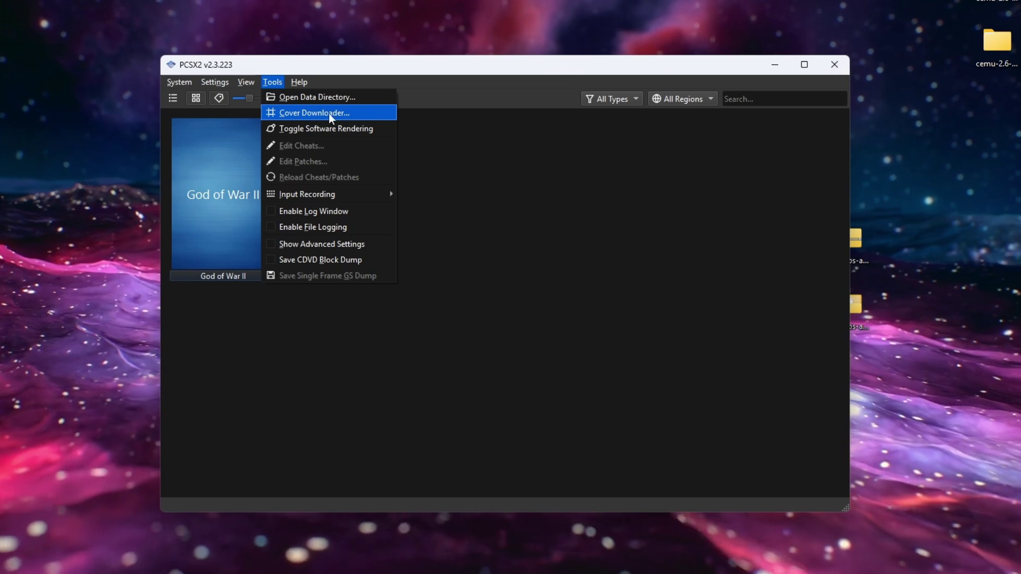
{"action": "left_click", "coordinate": [353, 112]}
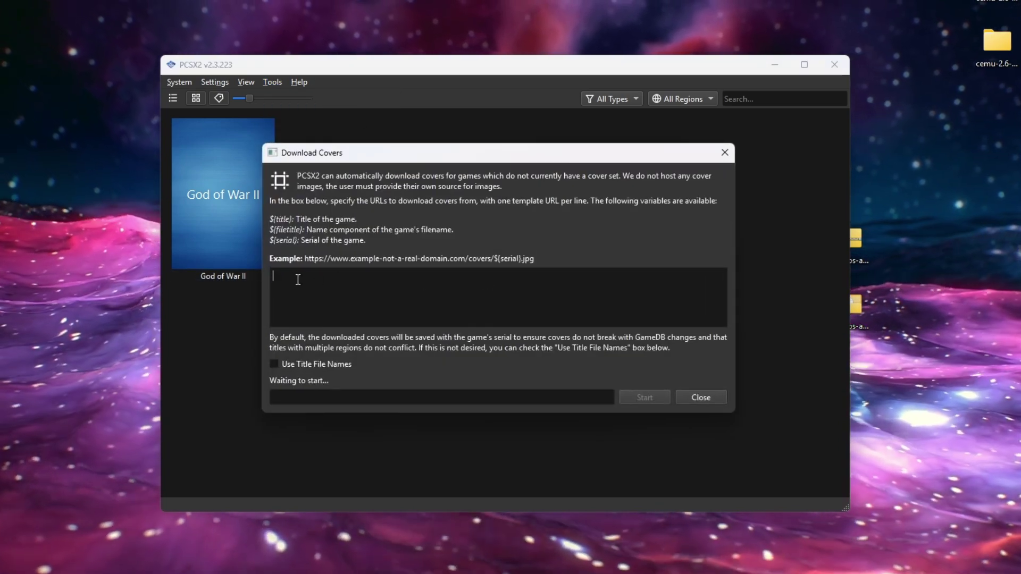
{"action": "right_click", "coordinate": [293, 278]}
{"action": "left_click", "coordinate": [320, 344]}
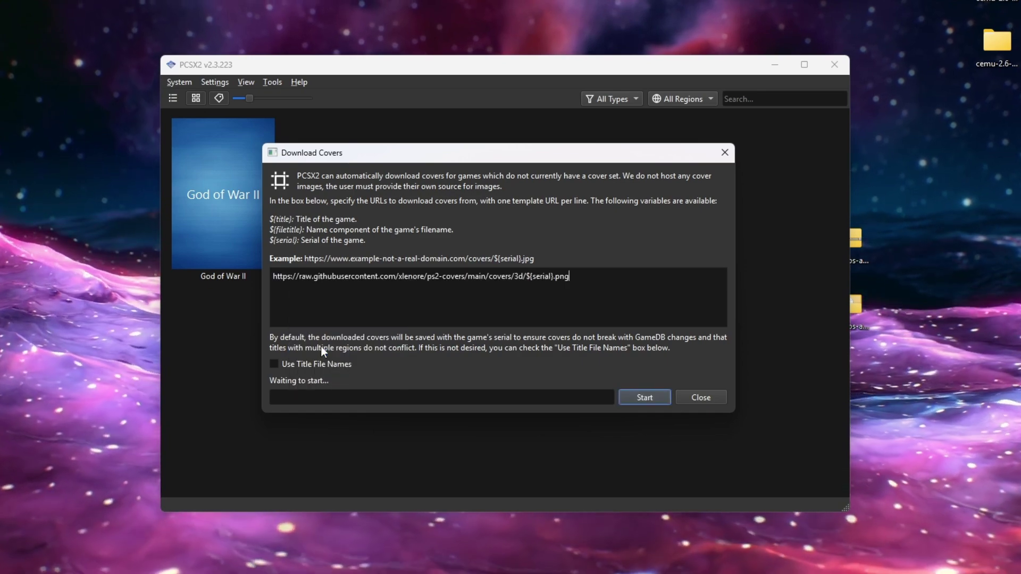
{"action": "left_click", "coordinate": [655, 399]}
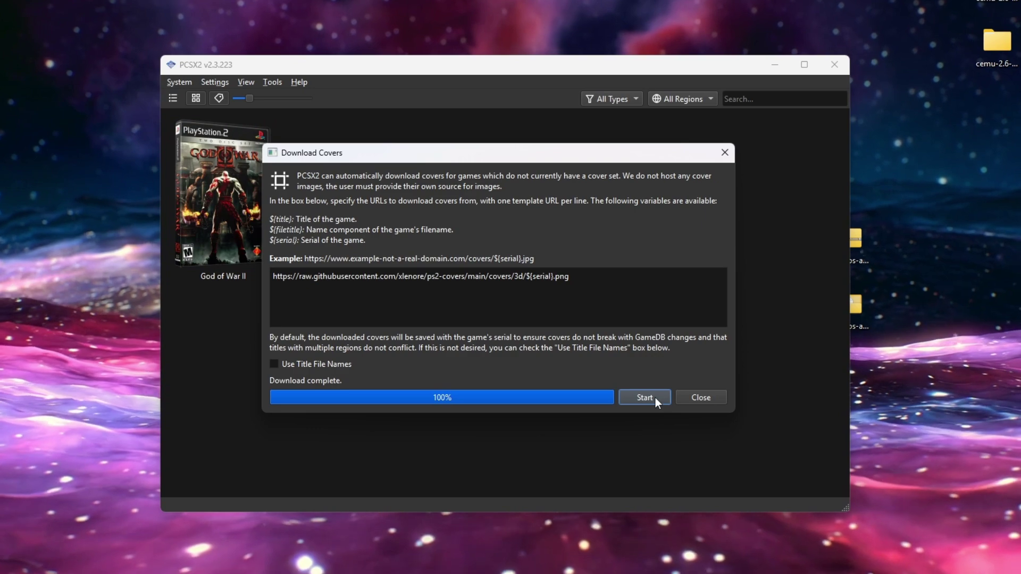
{"action": "left_click", "coordinate": [717, 401]}
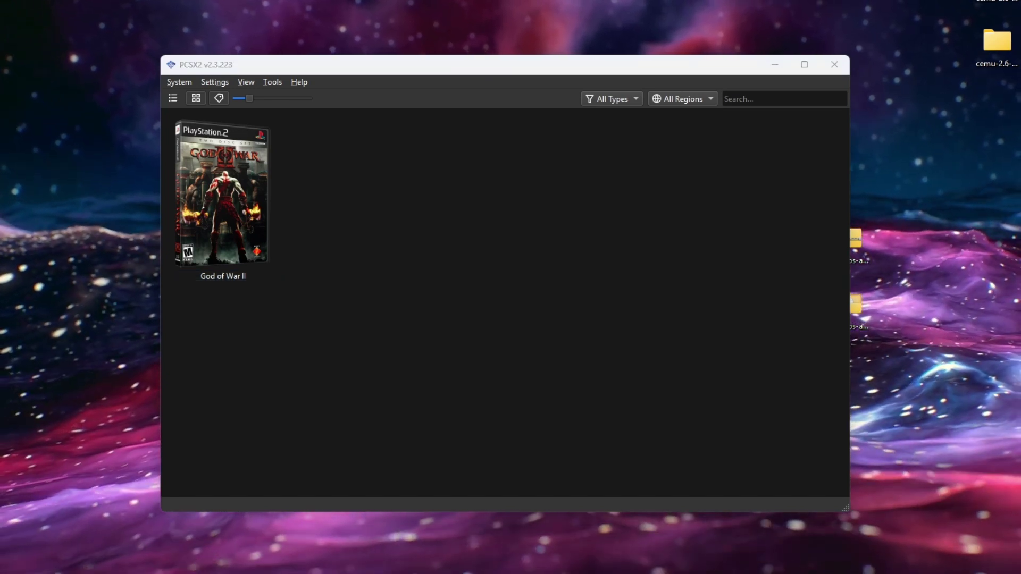
{"action": "left_click", "coordinate": [215, 82]}
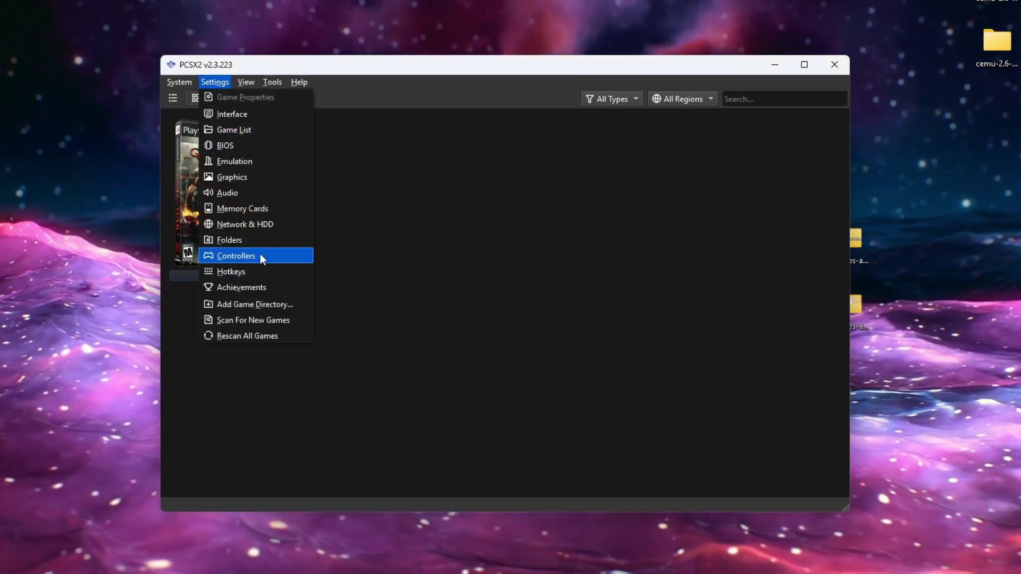
{"action": "left_click", "coordinate": [260, 256]}
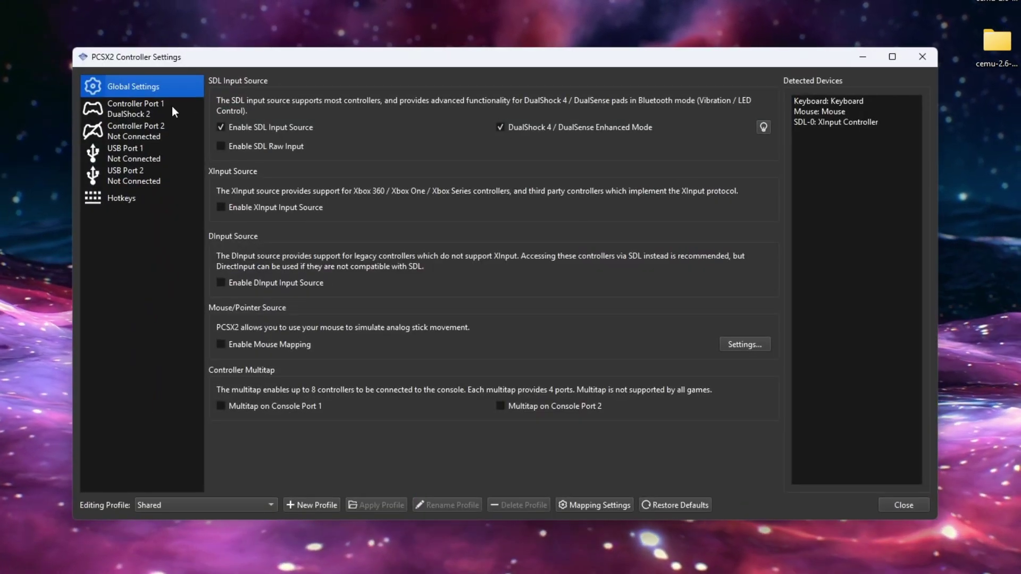
{"action": "left_click", "coordinate": [168, 109]}
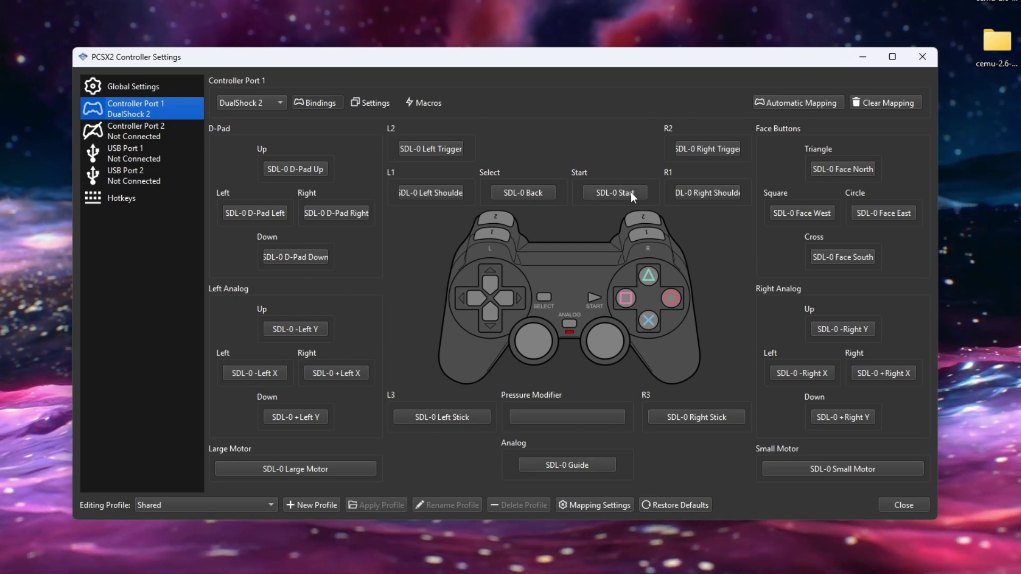
{"action": "left_click", "coordinate": [927, 55]}
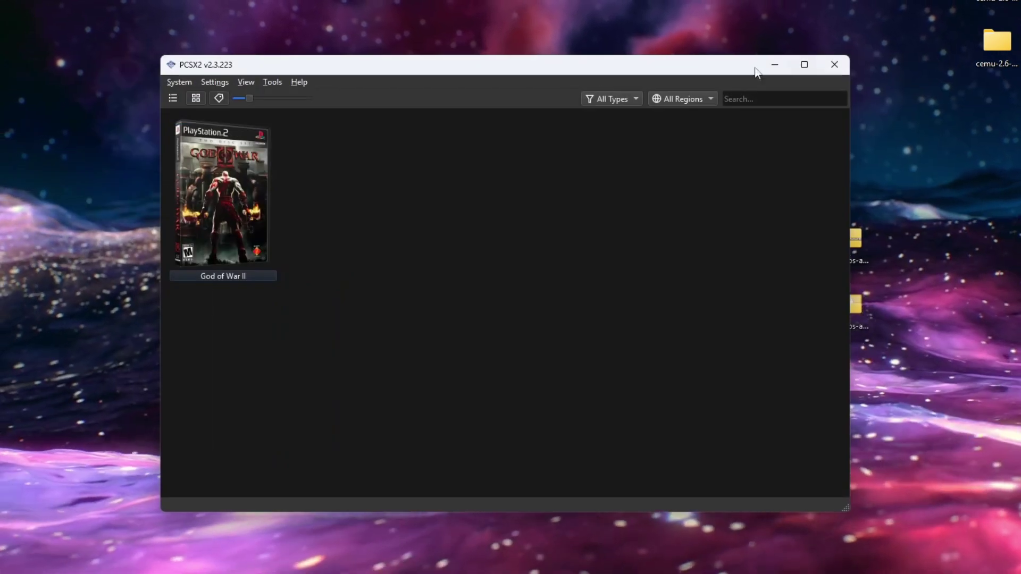
Step: Switch to File Explorer showing the pcsx2-v2.3.223-windows-x64-Qt folder
{"action": "left_click", "coordinate": [241, 199]}
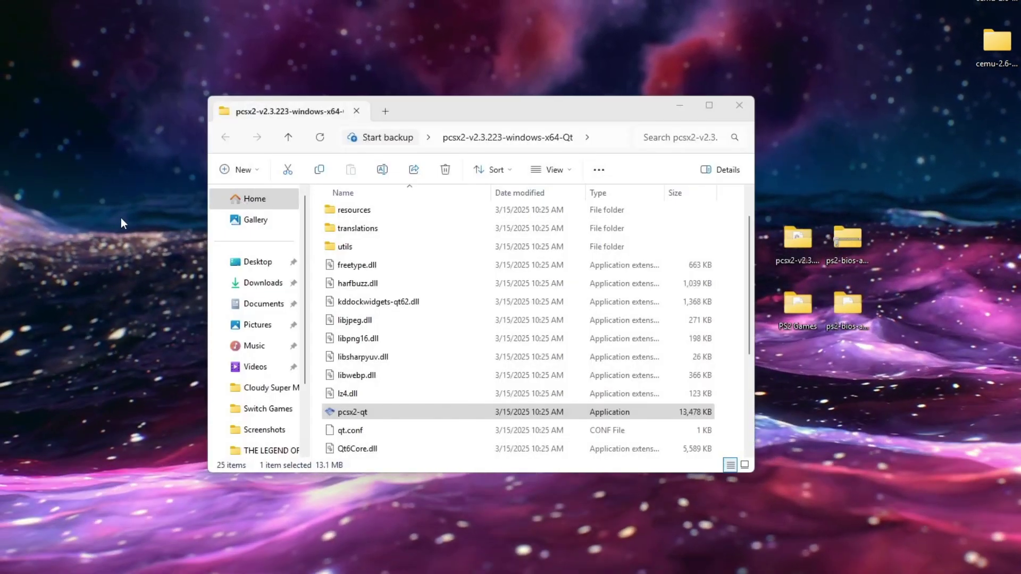